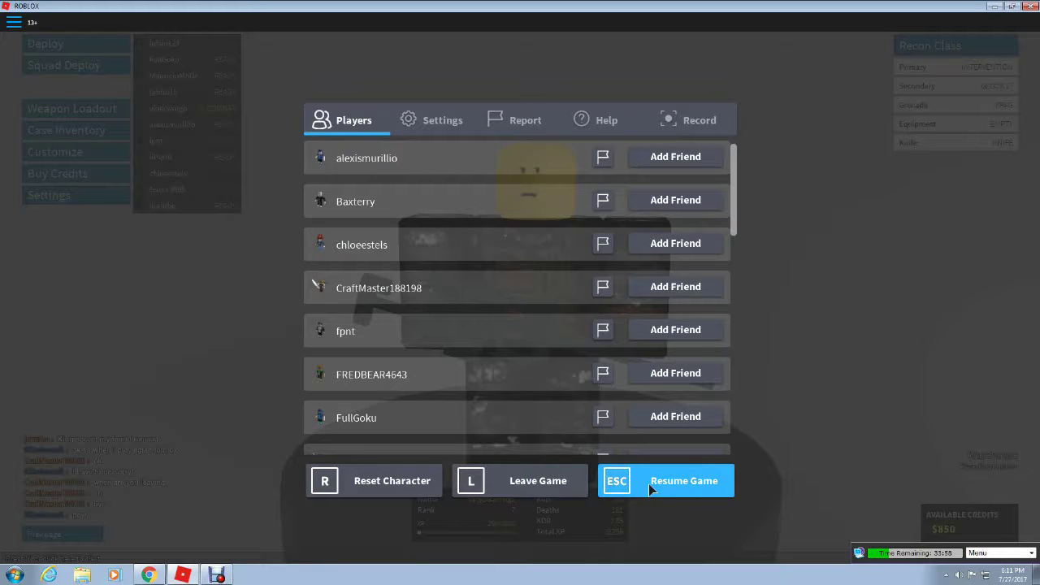
- Resume the game from the pause menu to get back to the Warehouse deploy screen
click(648, 483)
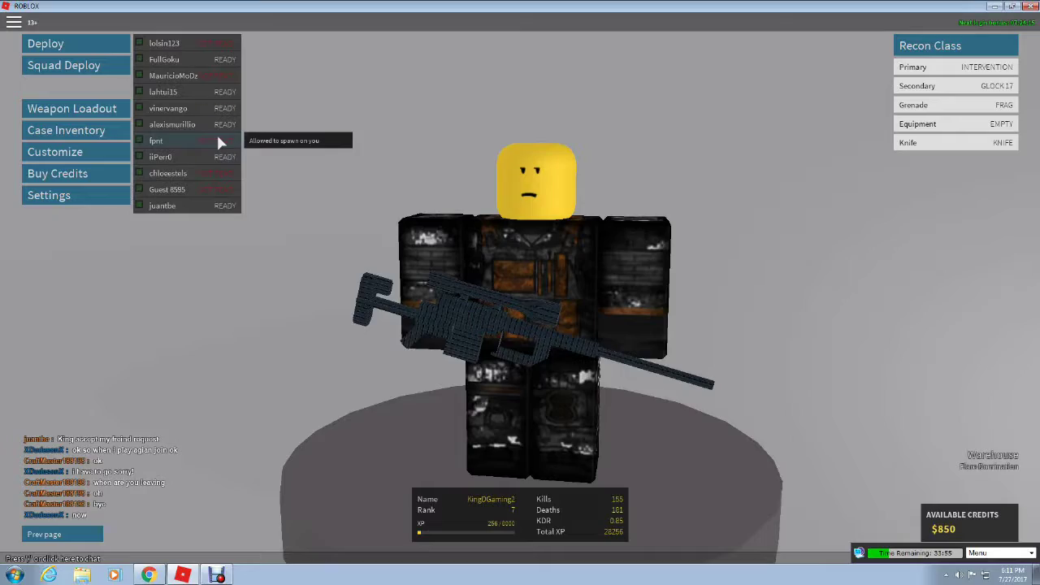
- Deploy into Warehouse as the Recon sniper, ready a grenade and fire a scoped shot
click(121, 47)
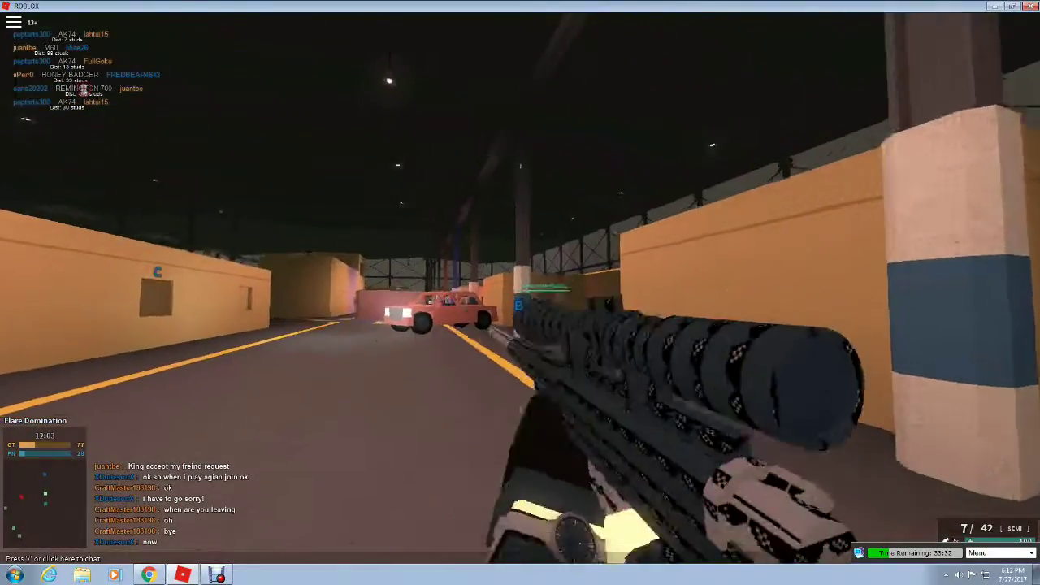
key(g)
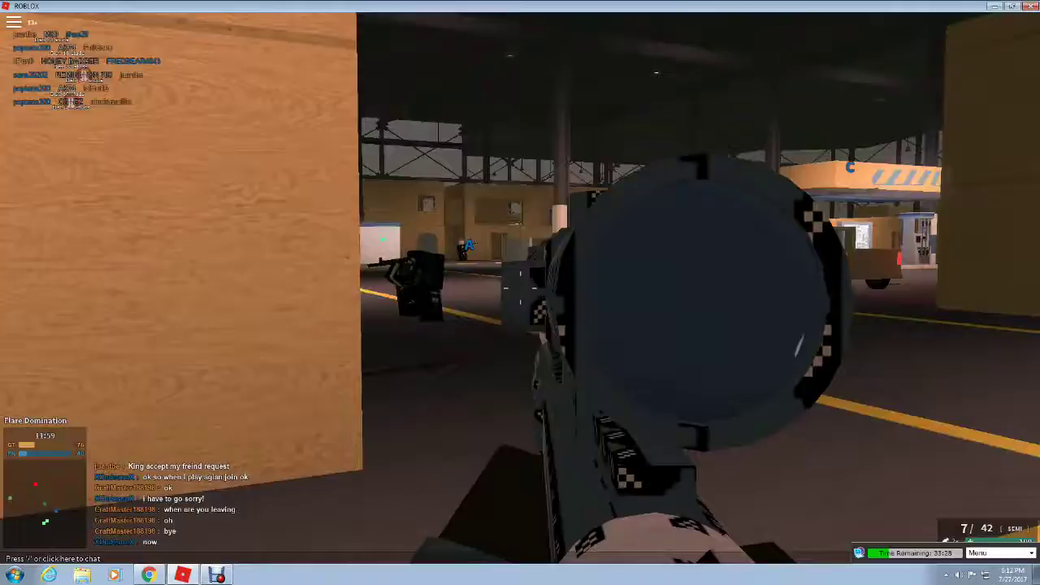
right_click(520, 292)
click(520, 292)
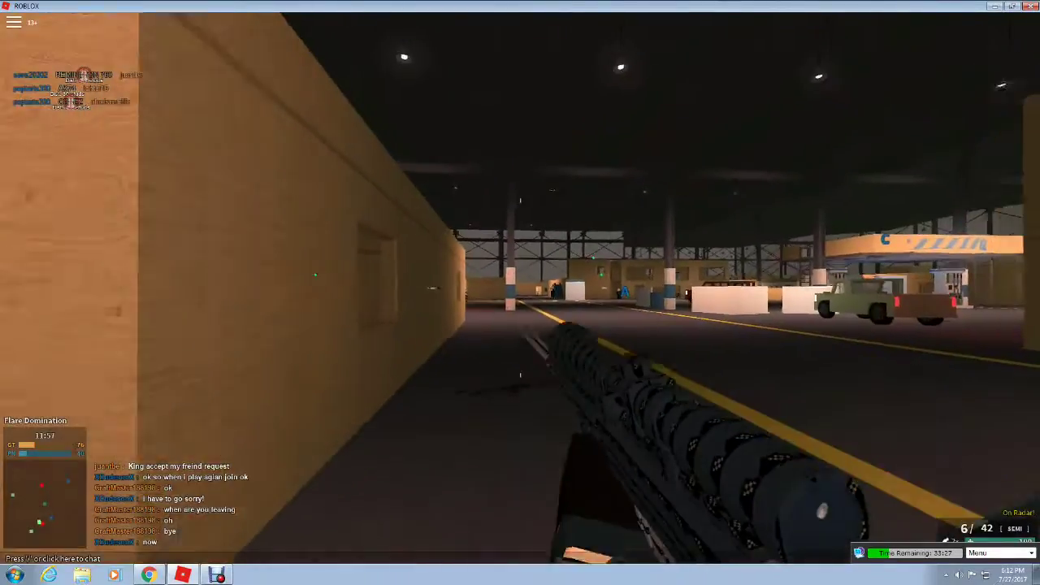
- Advance along the wall scoping the street, switching to the Glock sidearm
key(w)
right_click(520, 292)
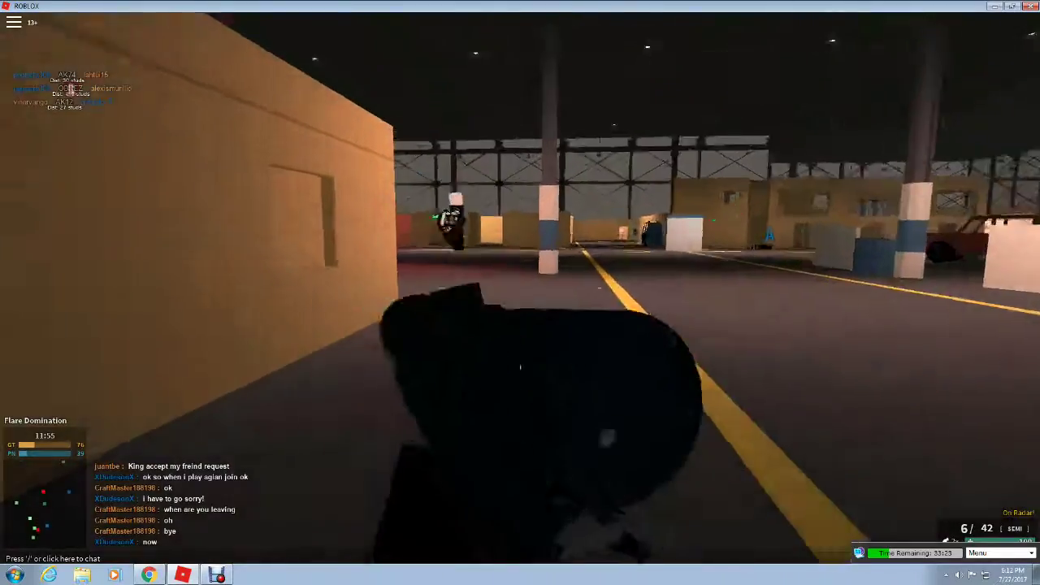
right_click(520, 292)
key(2)
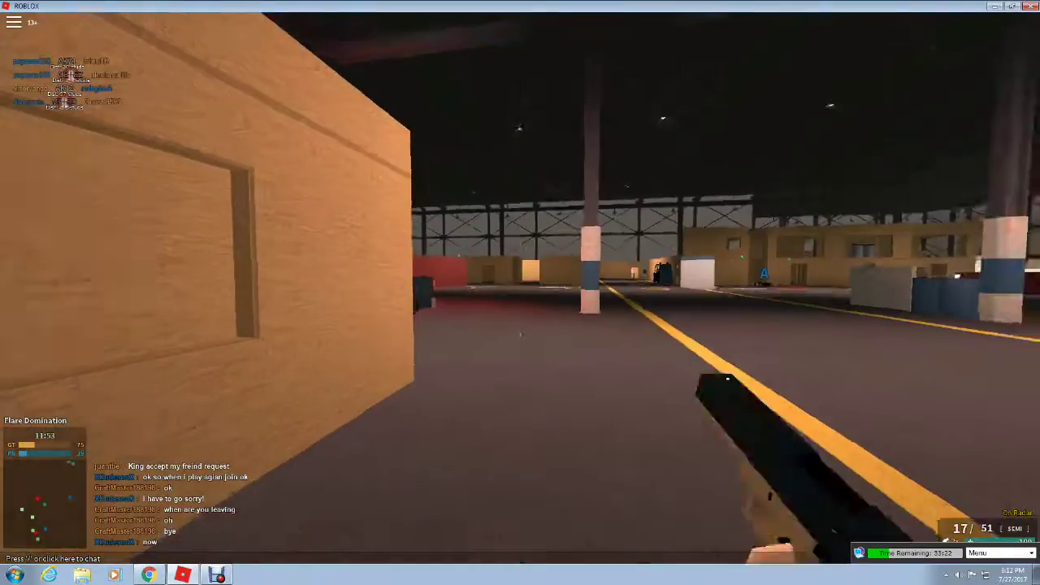
key(w)
key(w)
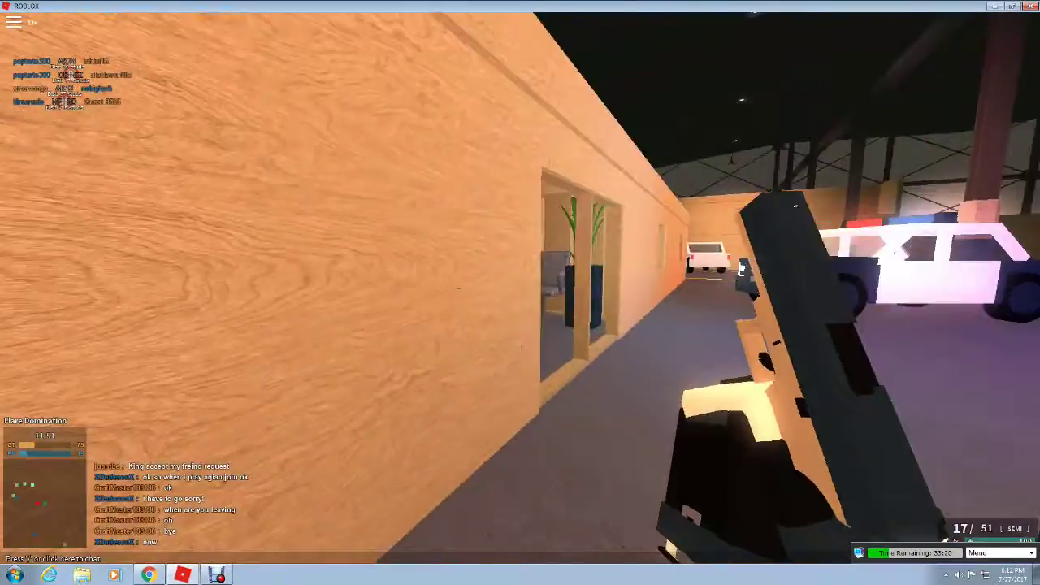
key(w)
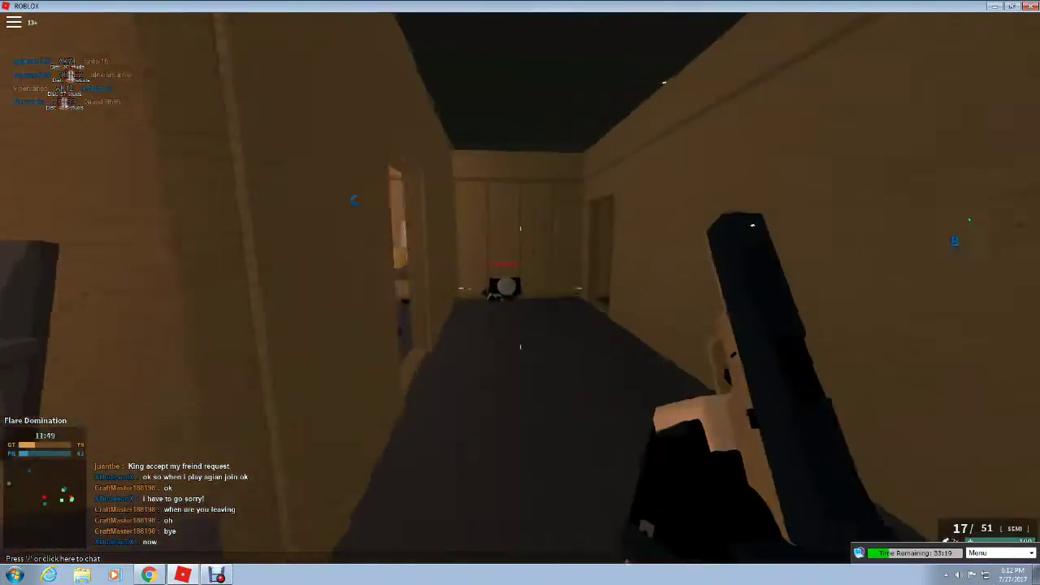
- Kill the enemy in the dark room with the pistol, then switch back to the sniper
click(520, 293)
click(520, 293)
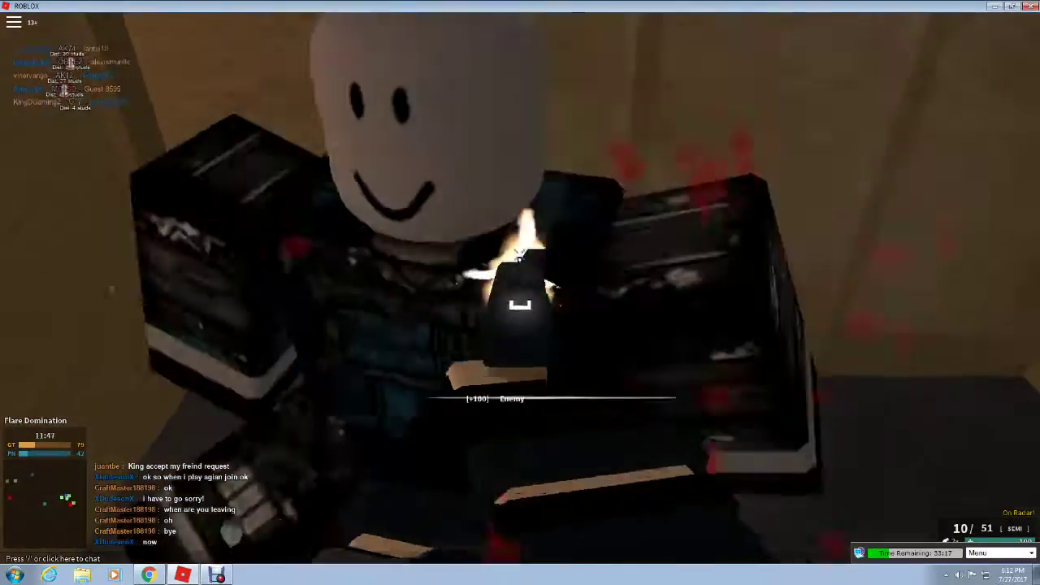
key(w)
key(1)
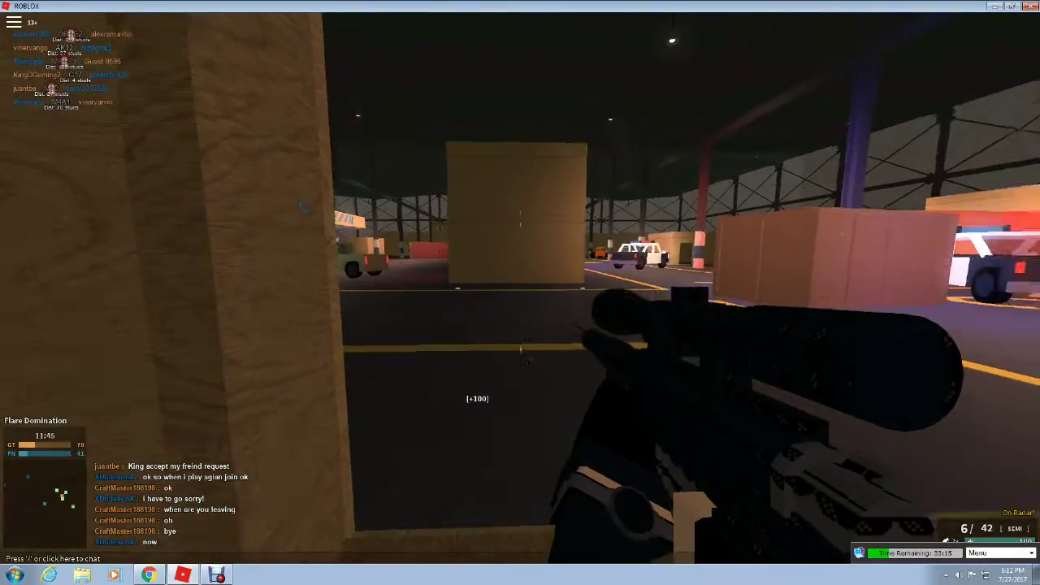
- Peek over the wooden crate wall and scope across the warehouse
key(w)
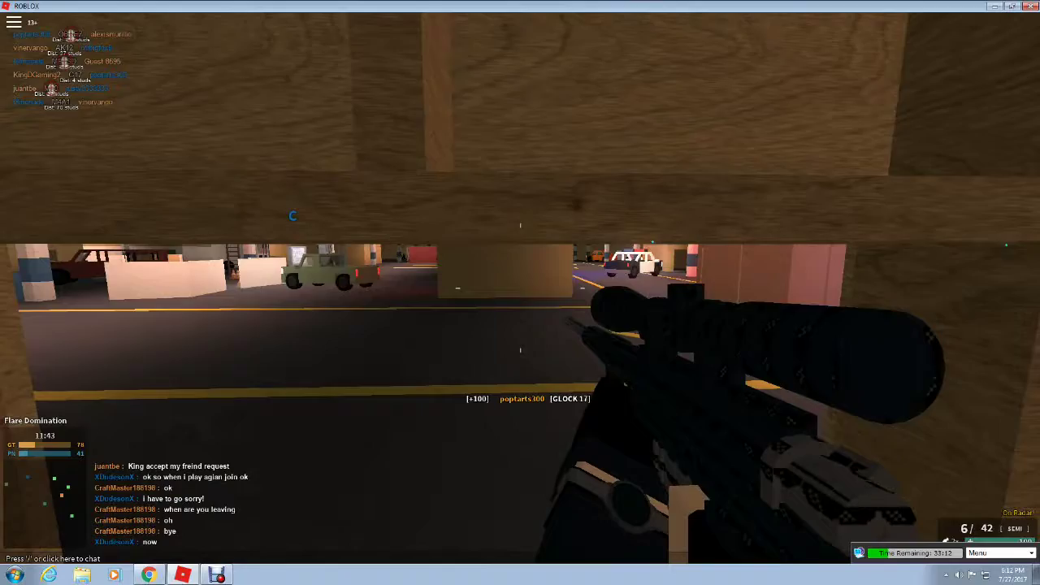
key(s)
key(w)
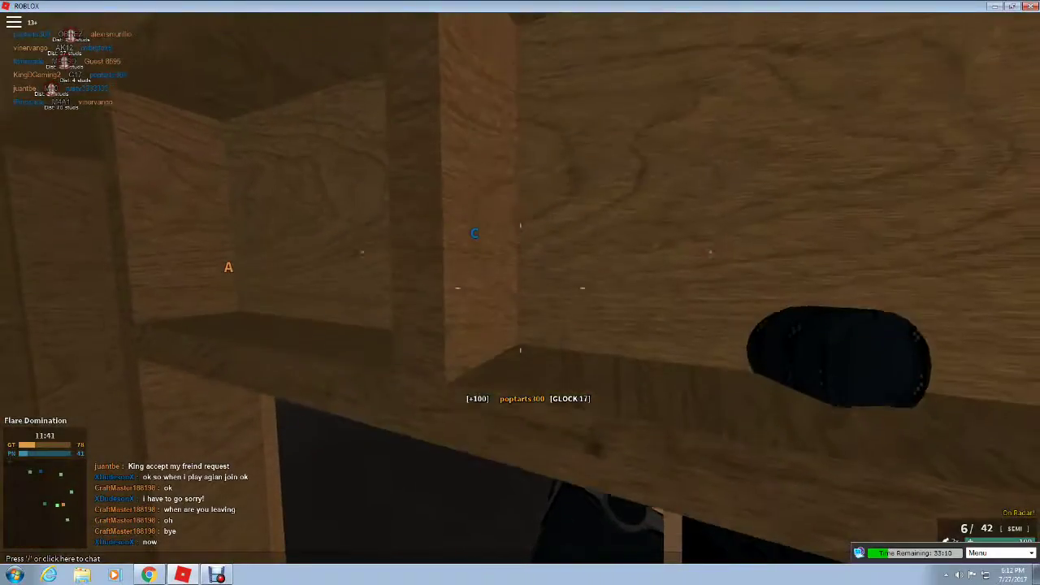
key(s)
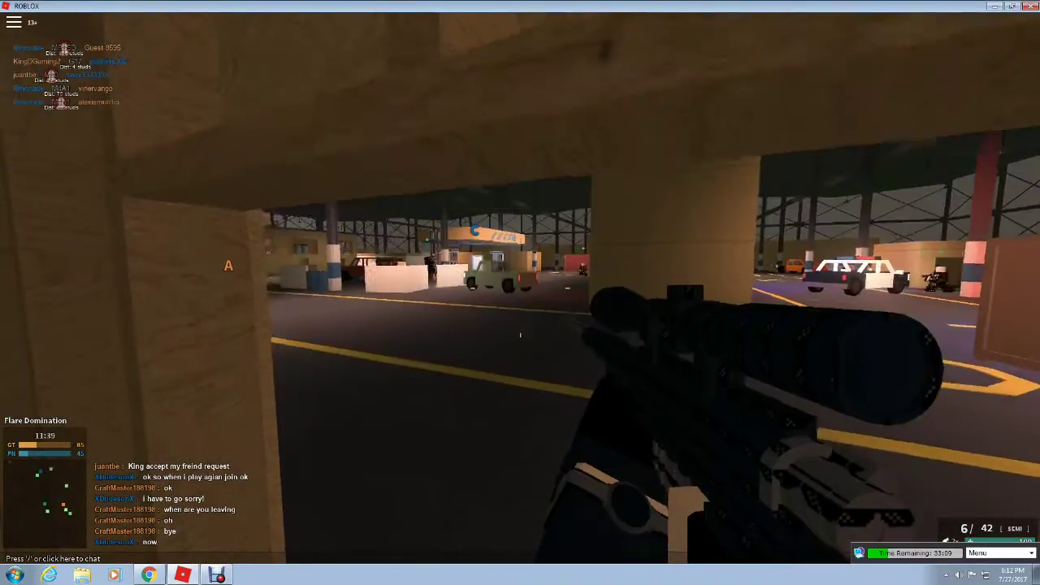
key(w)
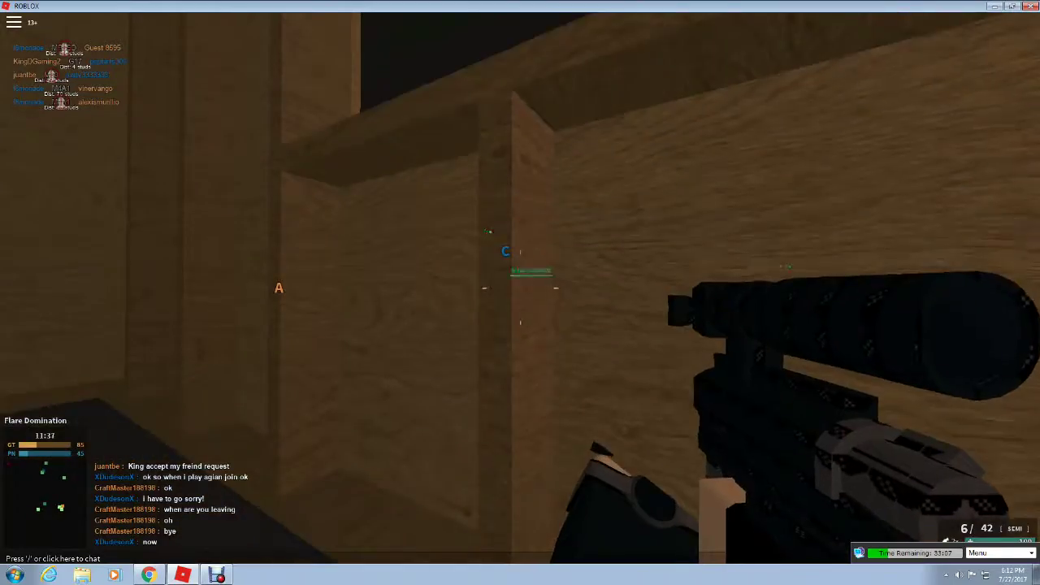
key(s)
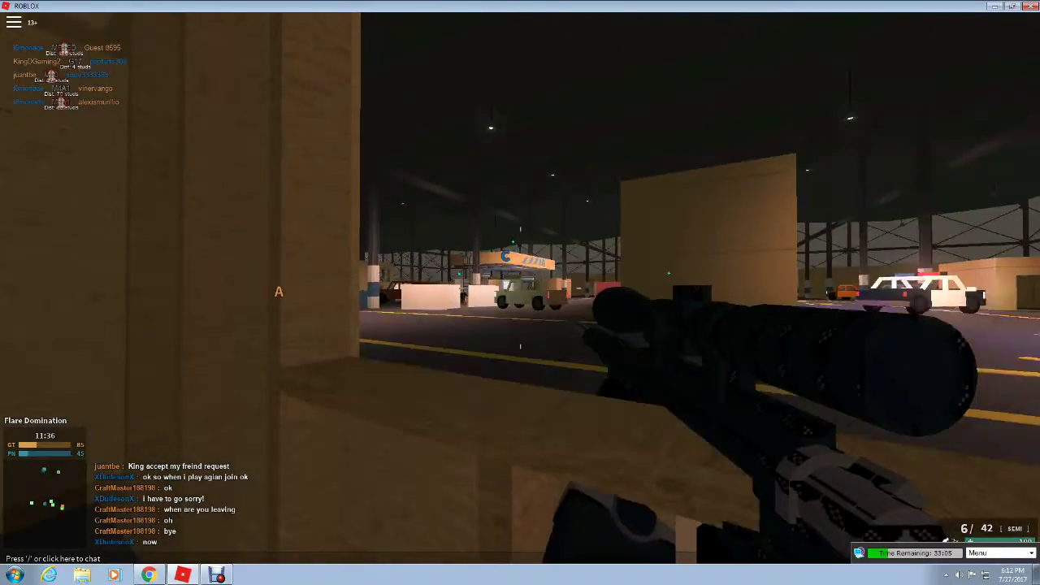
right_click(520, 292)
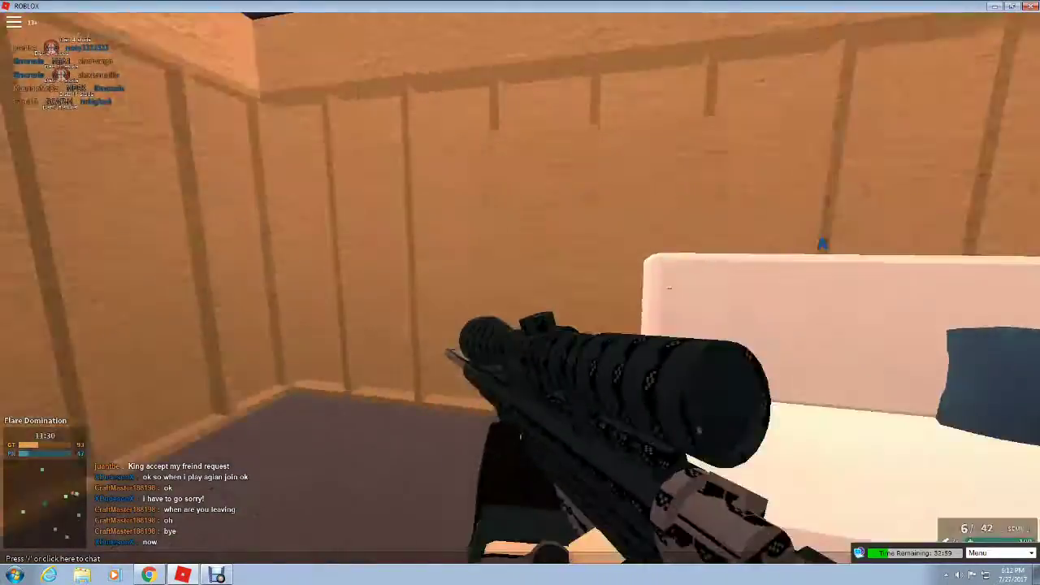
- Move through the corridor and office into the police-car lot toward point C
key(w)
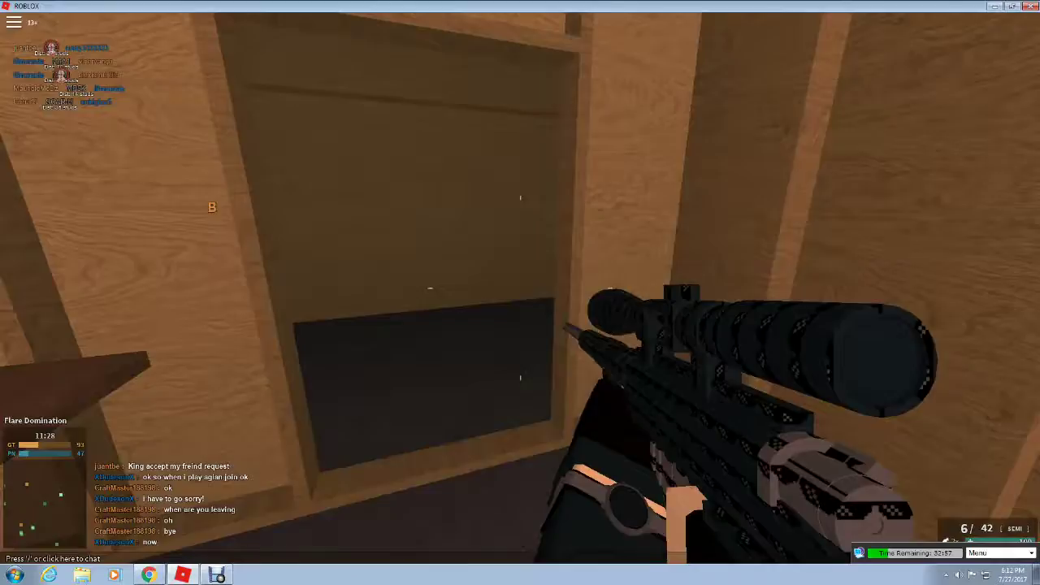
key(w)
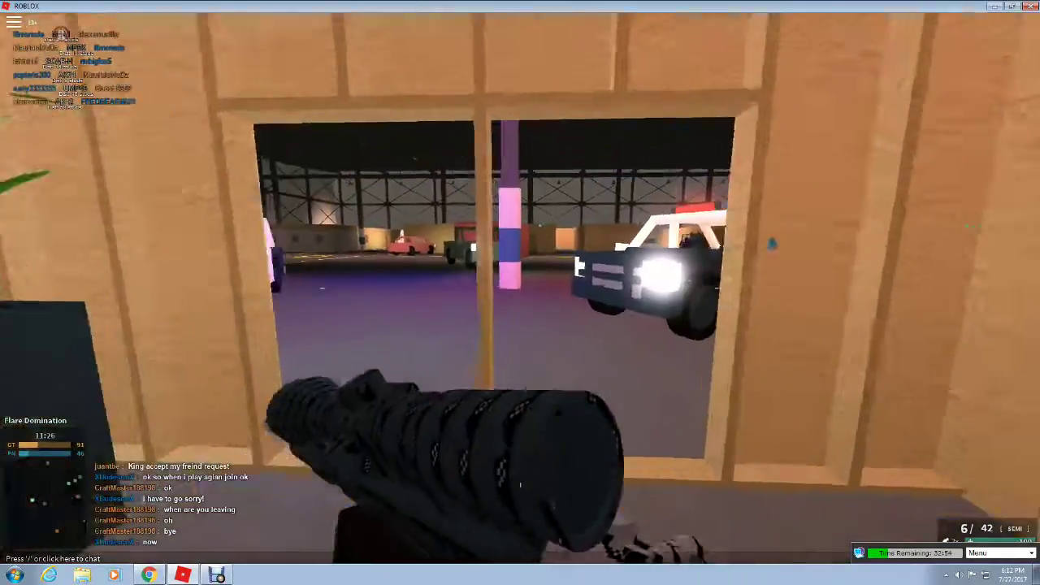
key(w)
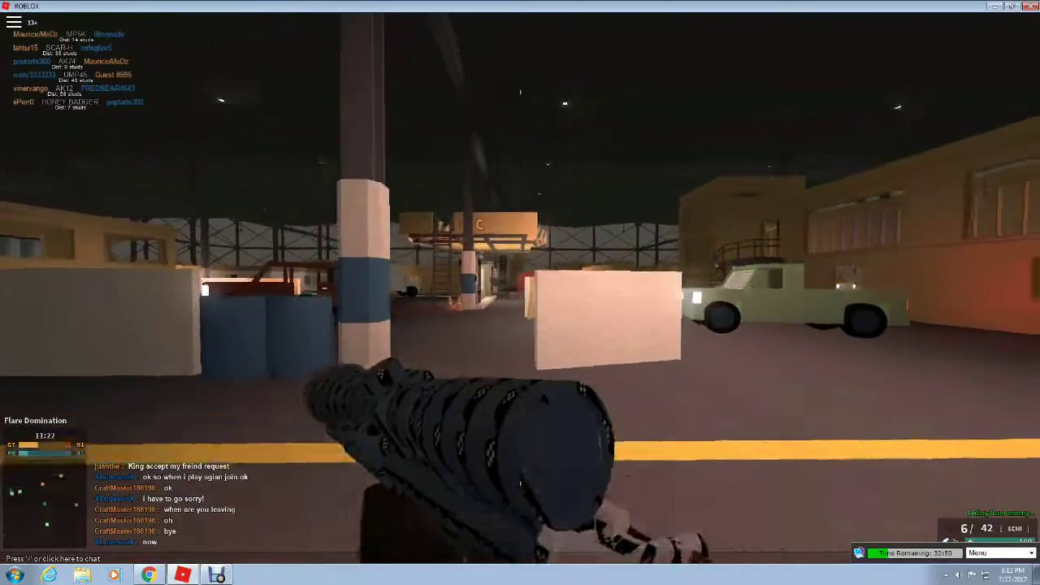
key(w)
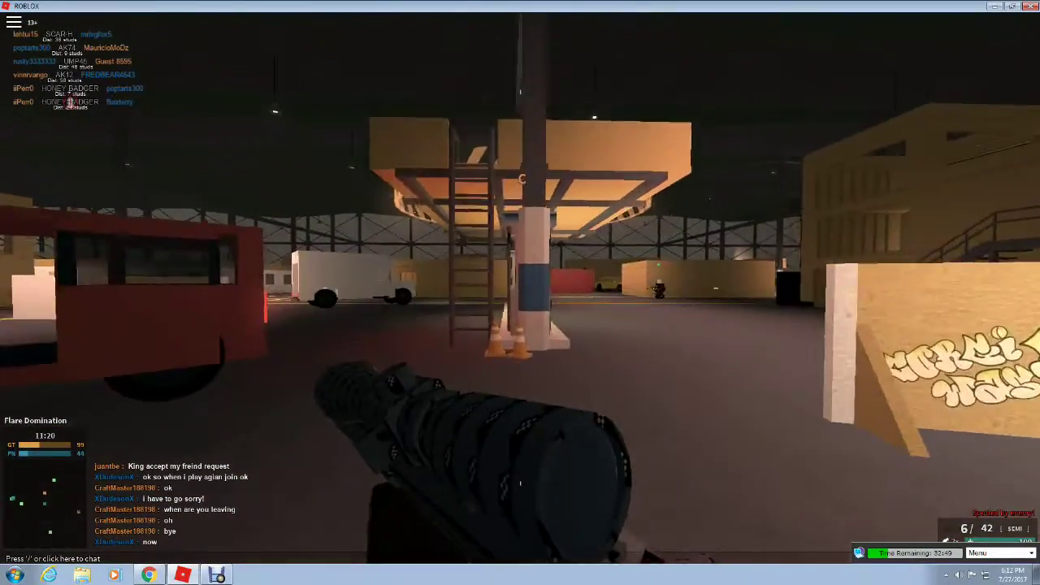
- Climb the ladder to the upper level and scope at an enemy from the rooftop ramp
key(w)
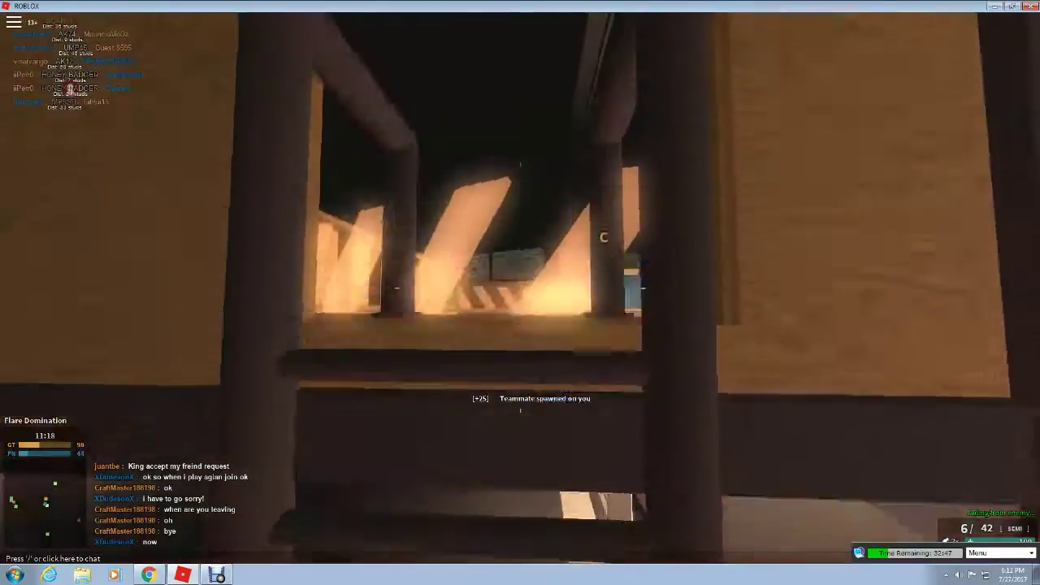
key(w)
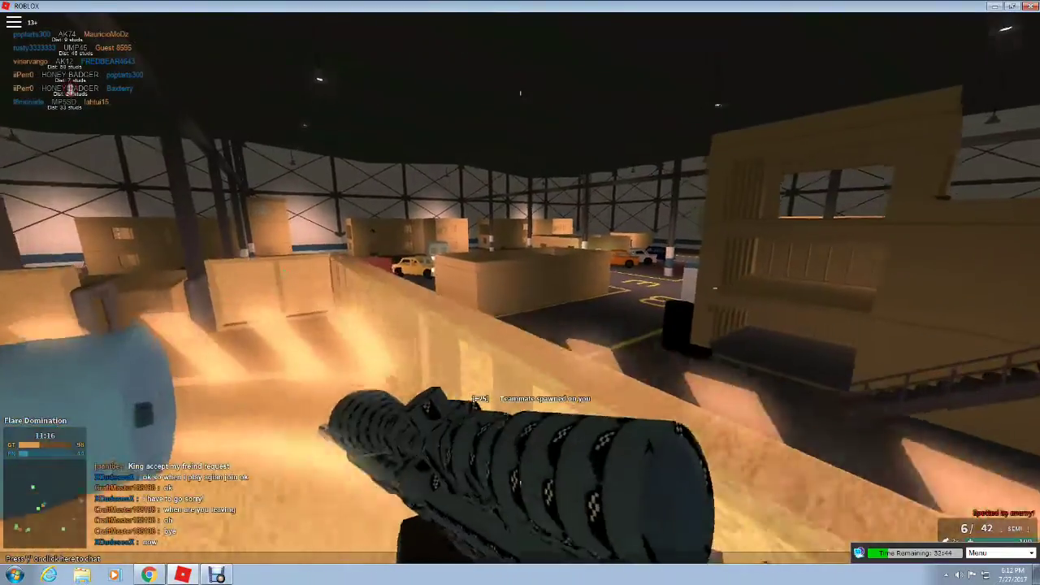
key(w)
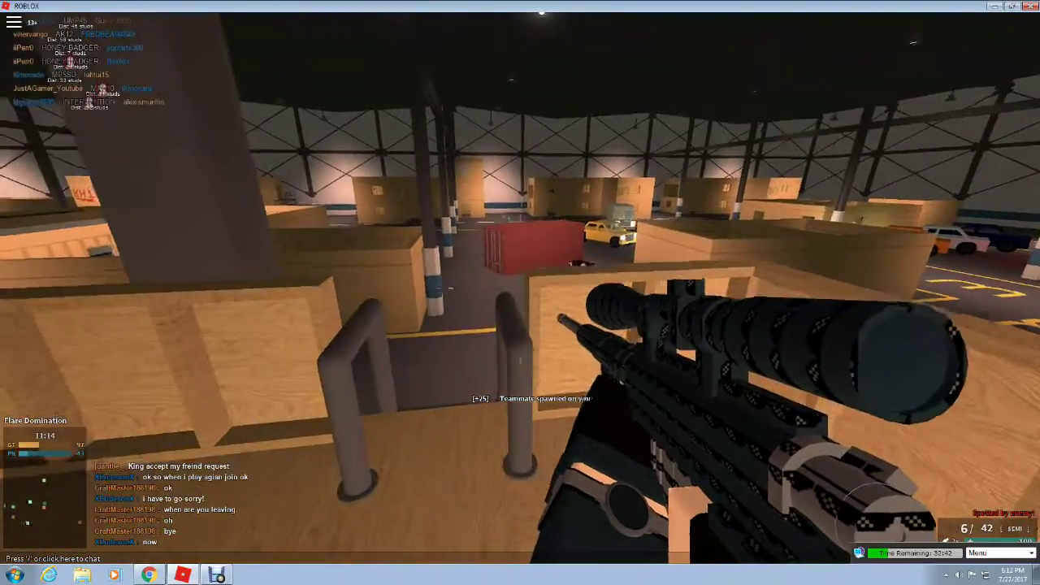
key(w)
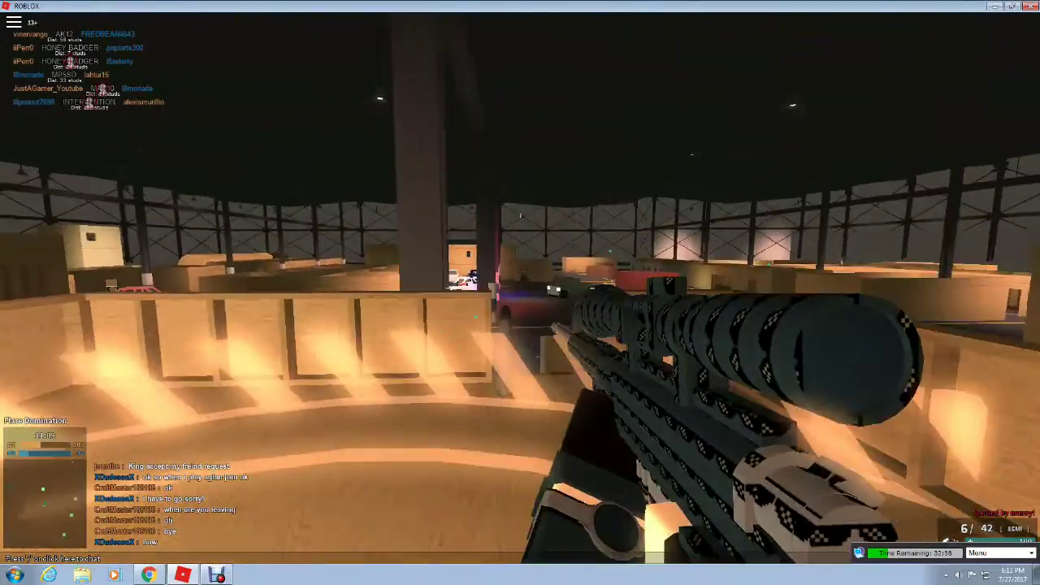
right_click(520, 293)
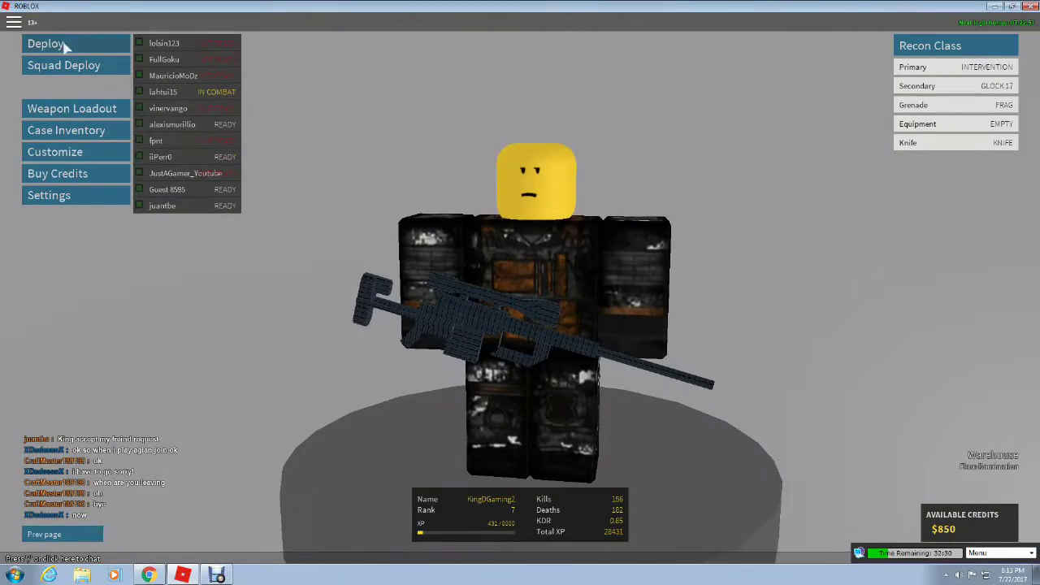
- Redeploy, walk down the warehouse lane along the wall, and scope in ahead
click(46, 43)
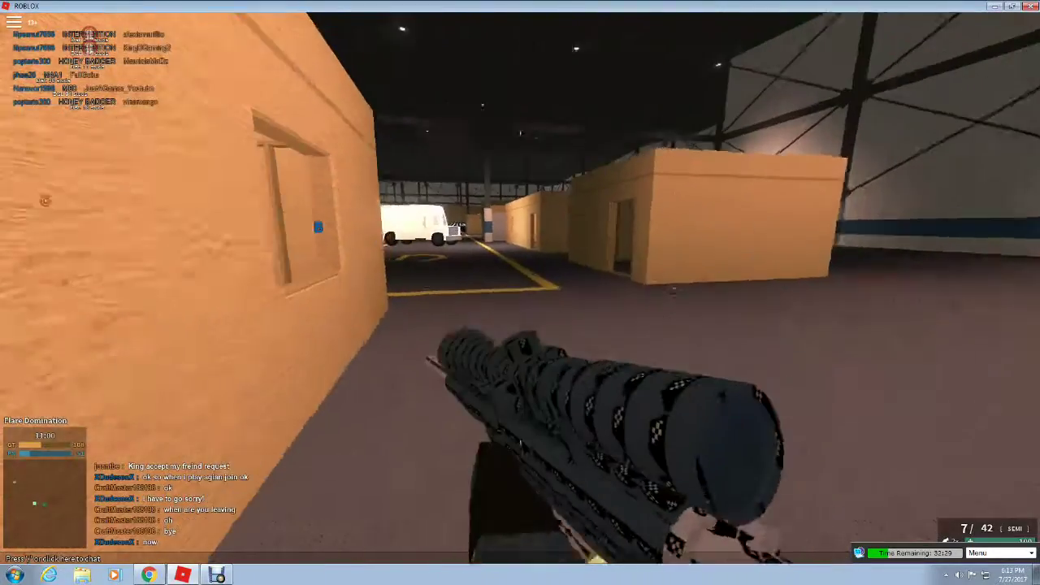
key(w)
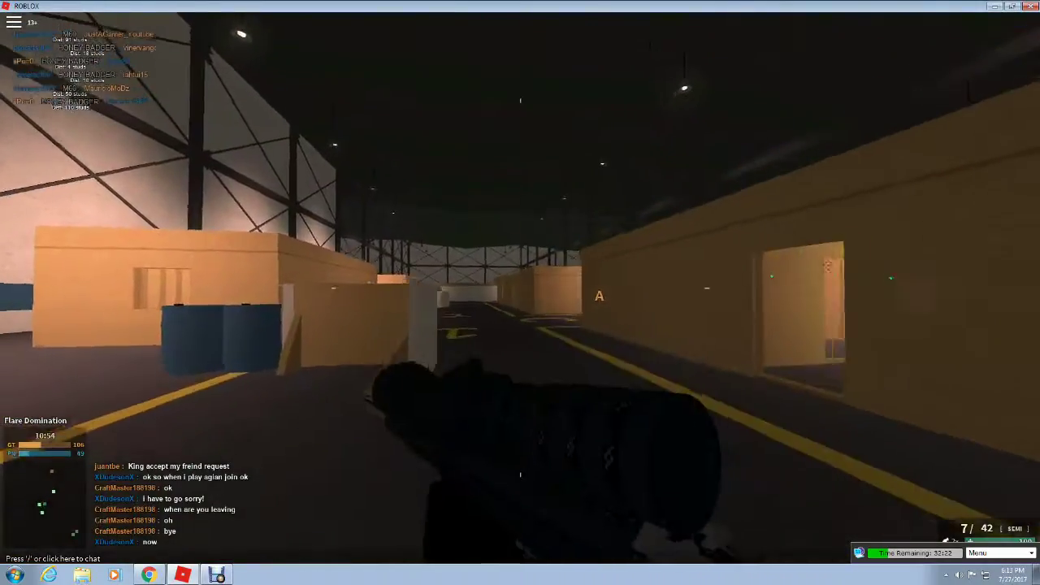
key(w)
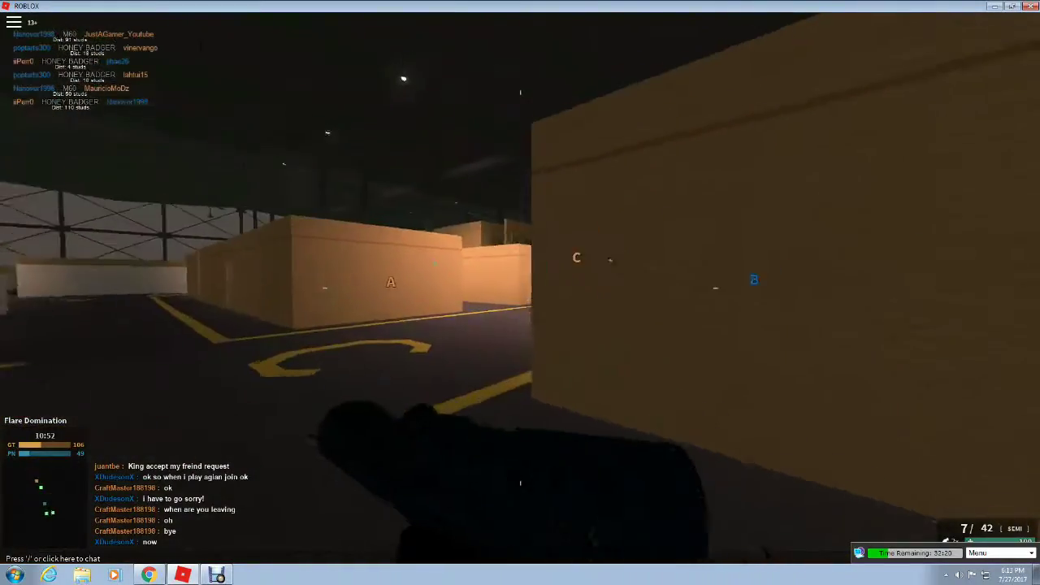
key(w)
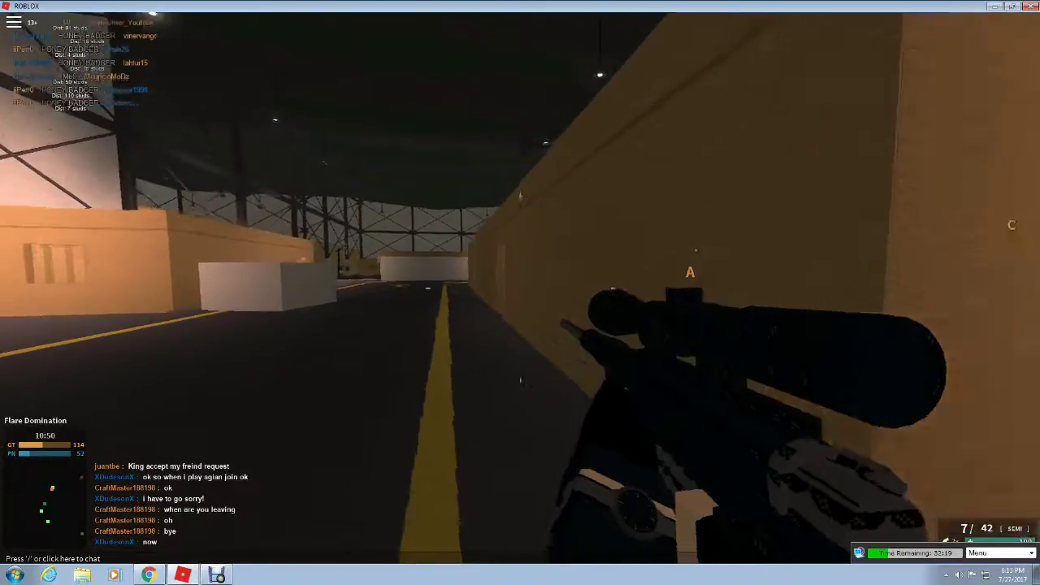
key(w)
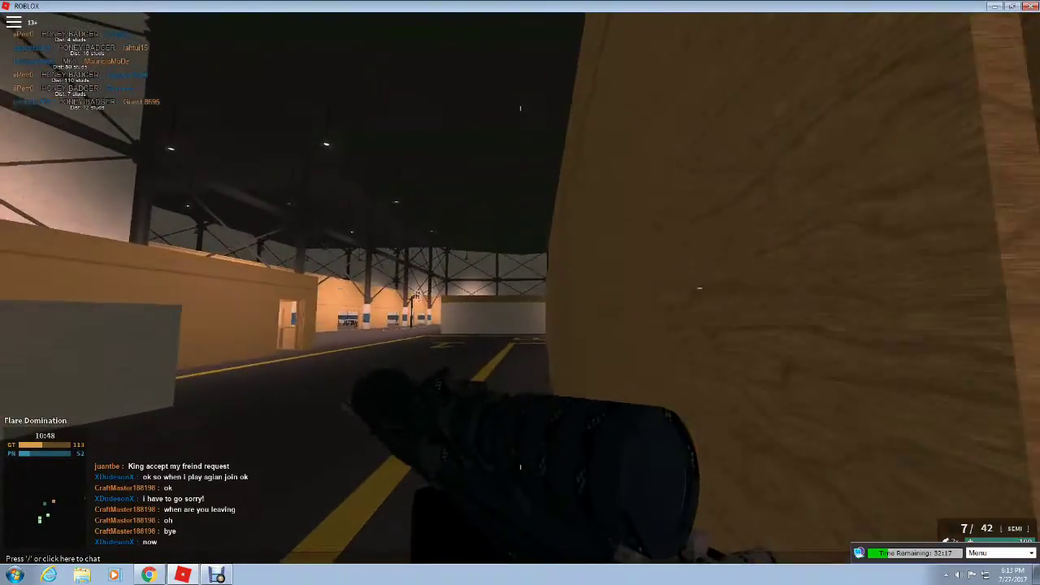
key(w)
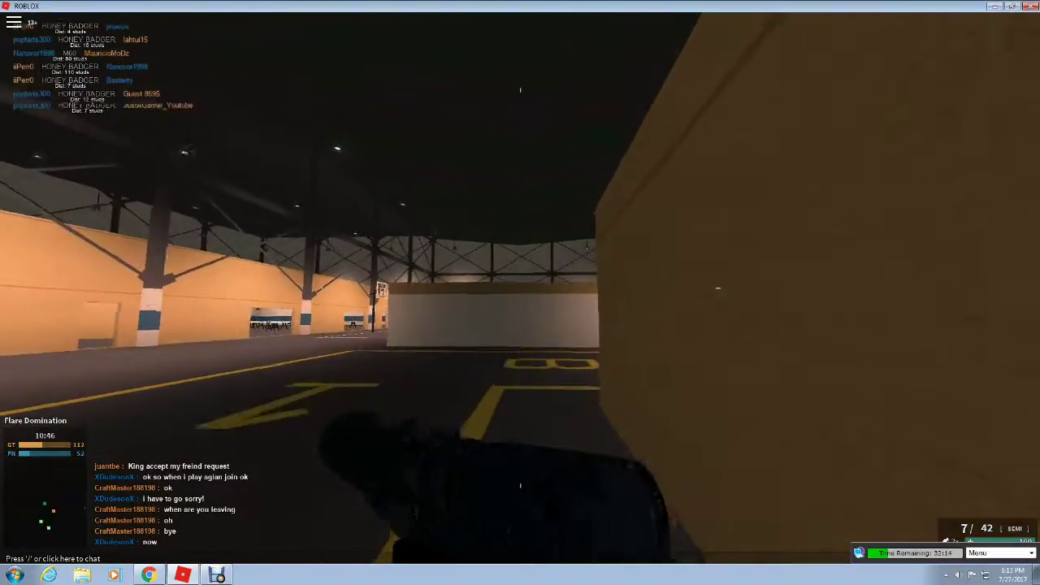
key(w)
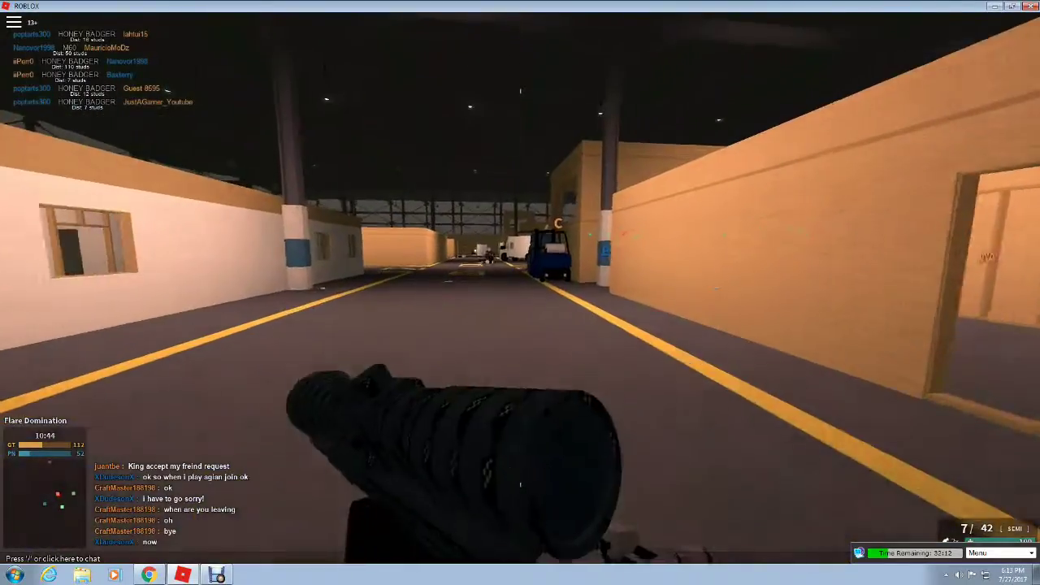
right_click(520, 293)
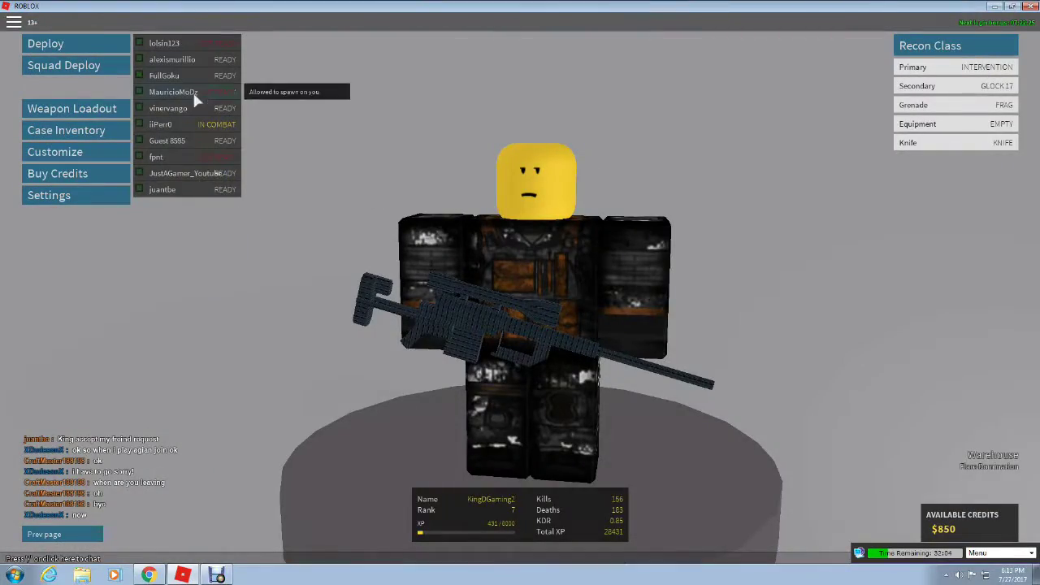
- Spawn with the Intervention, scope the hallway, and climb the stairs toward point B
click(82, 48)
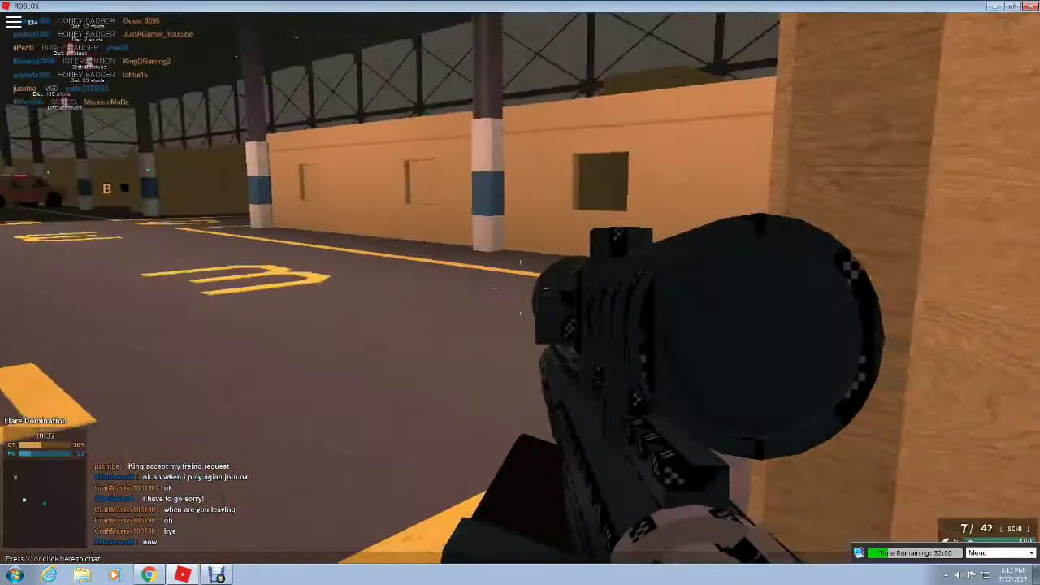
right_click(521, 292)
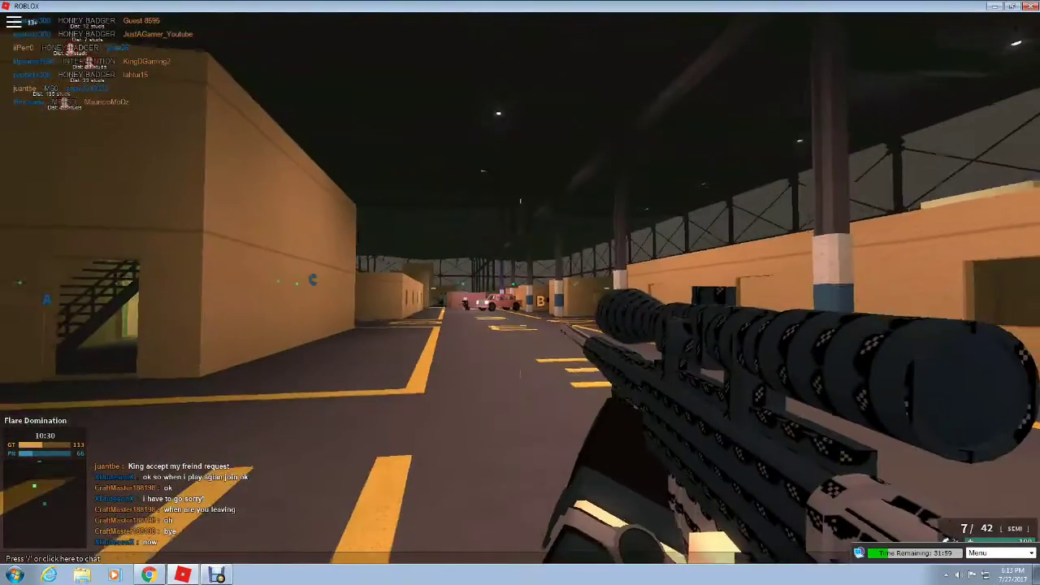
key(w)
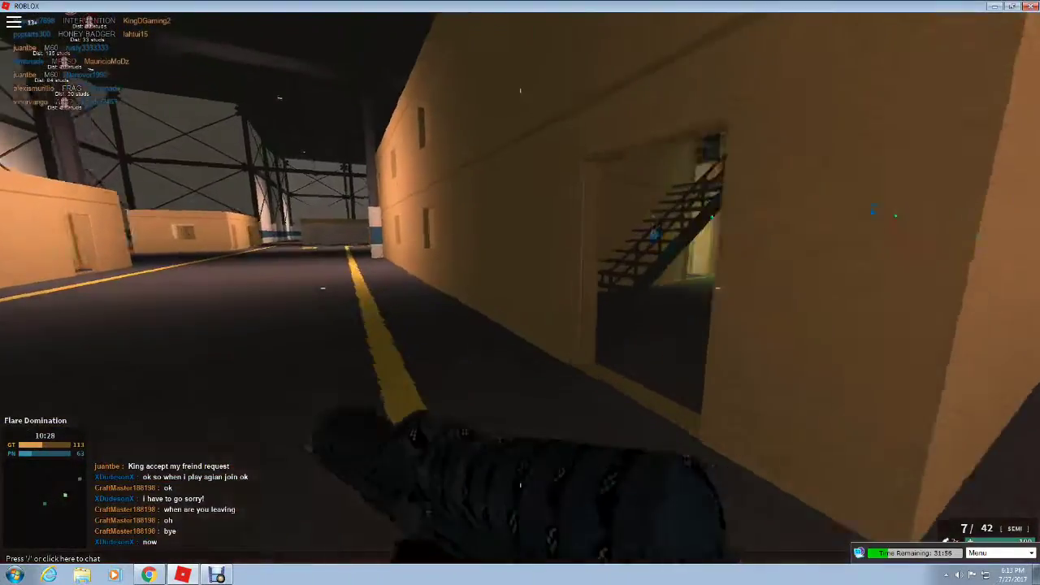
key(w)
key(w)
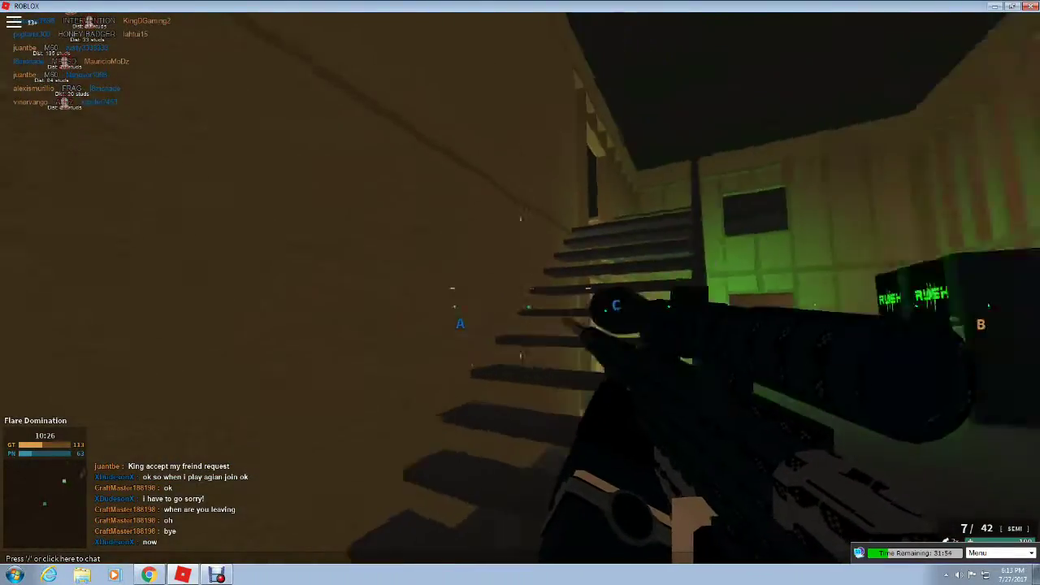
key(w)
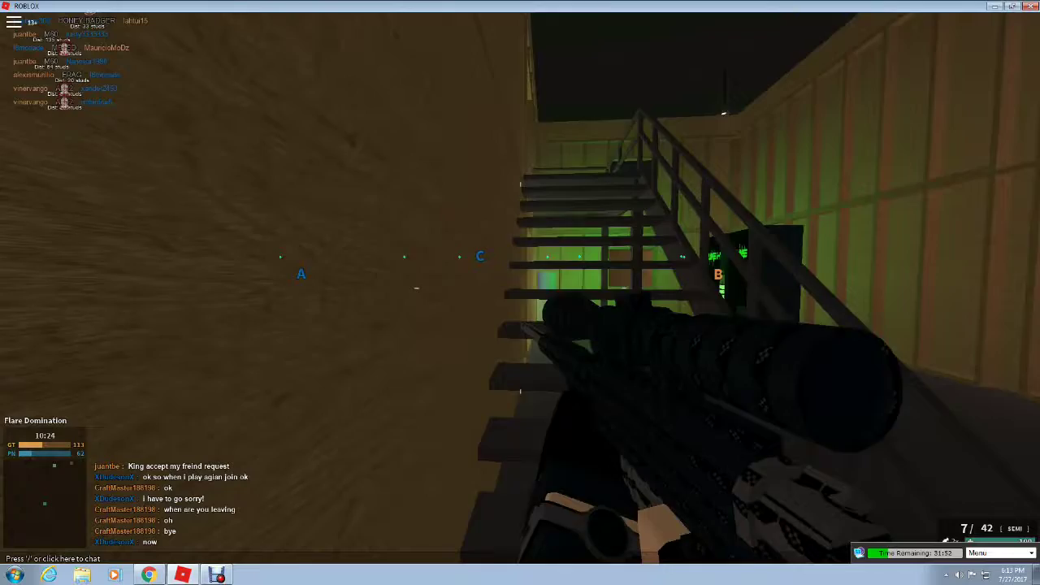
key(w)
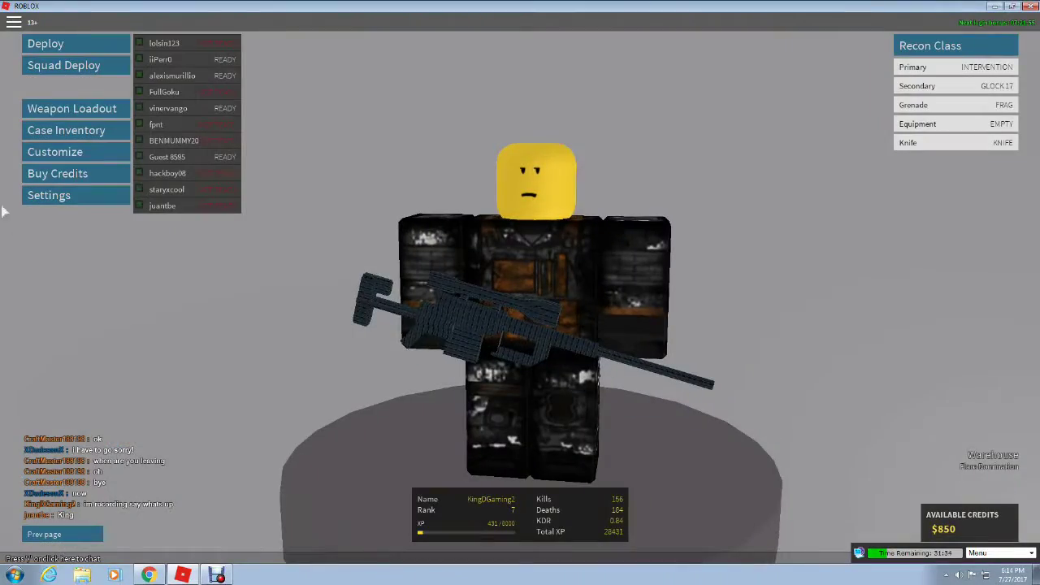
- Deploy and advance along the wall past the containers toward point A
click(89, 43)
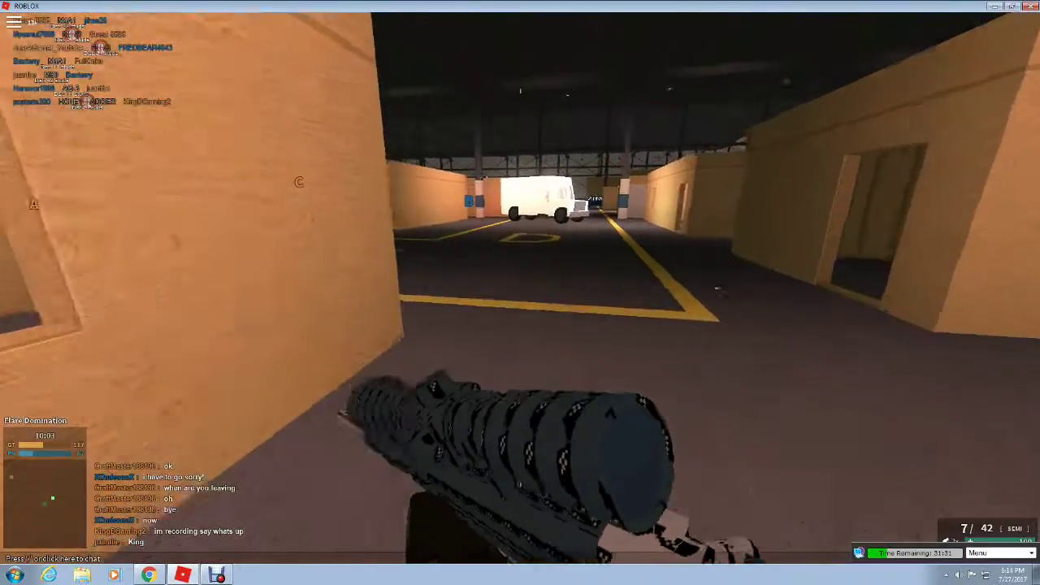
key(w)
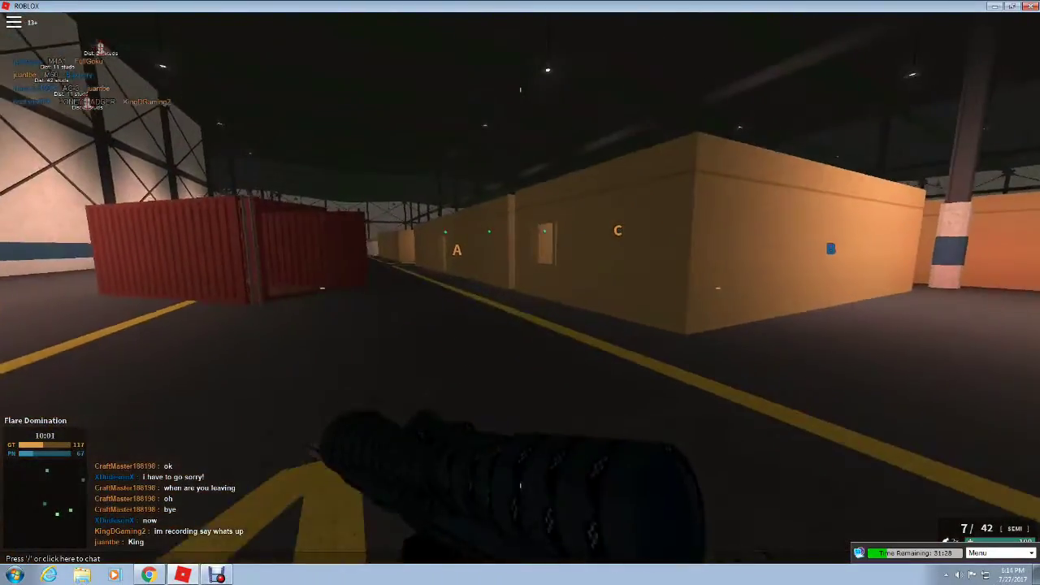
key(w)
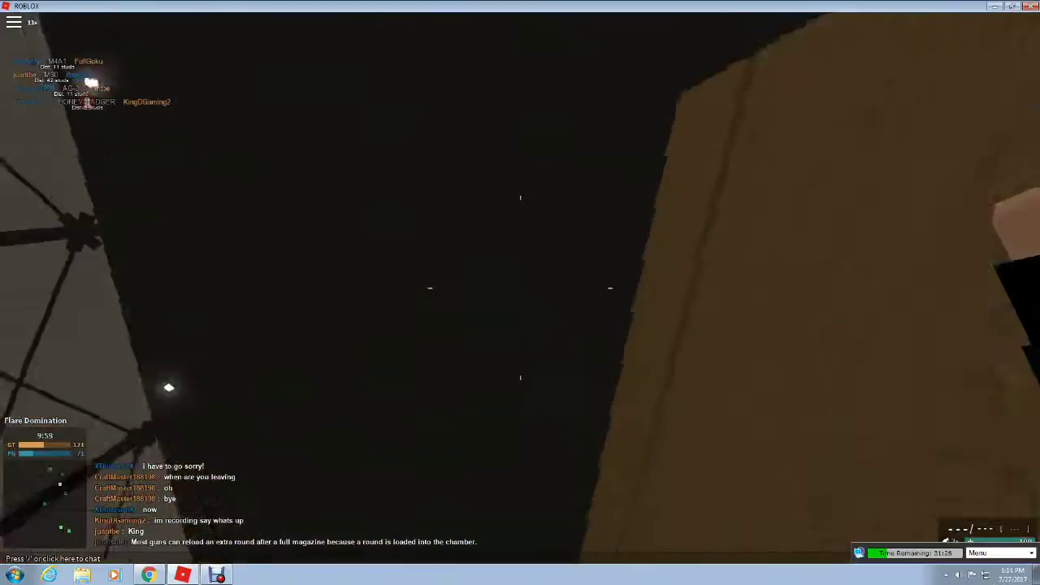
key(w)
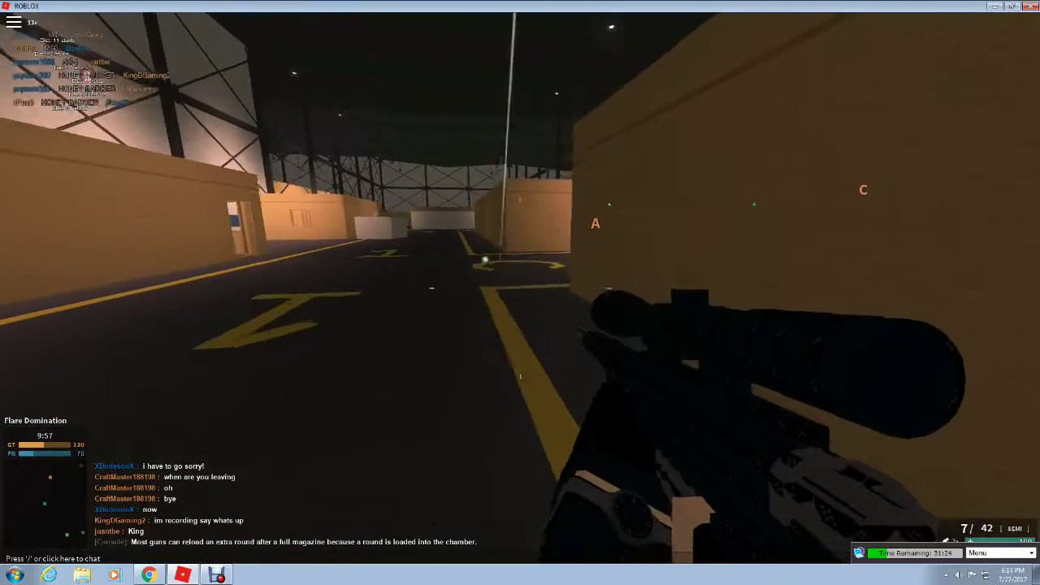
key(w)
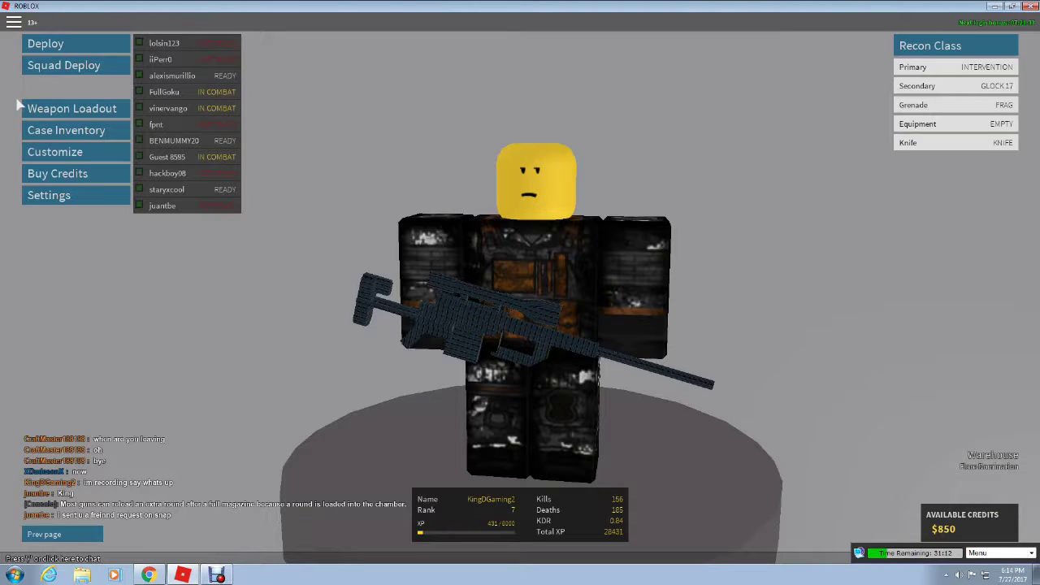
- Respawn and walk through the warehouse past the van into the parking area
click(122, 41)
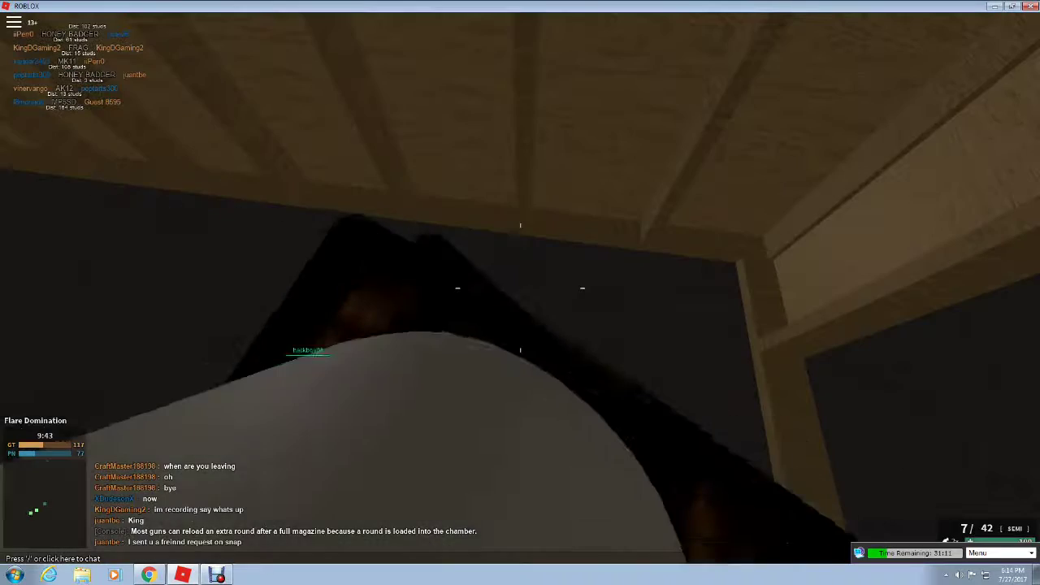
key(w)
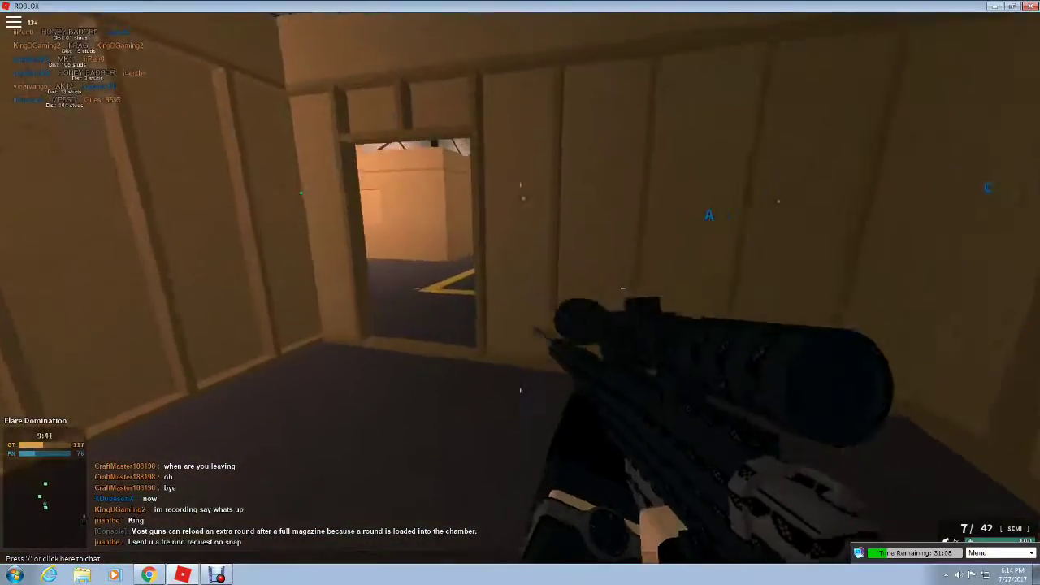
key(w)
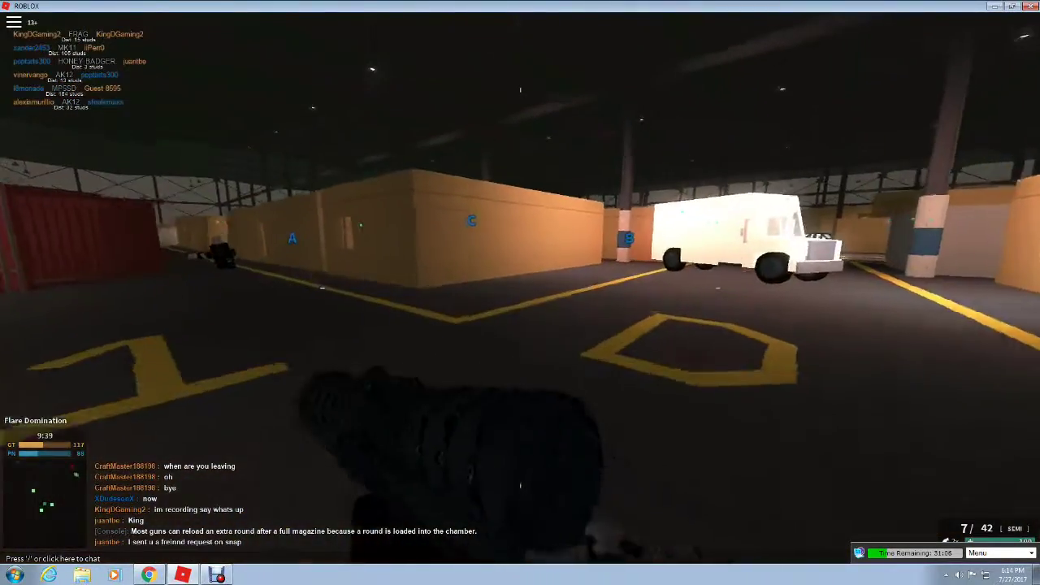
key(w)
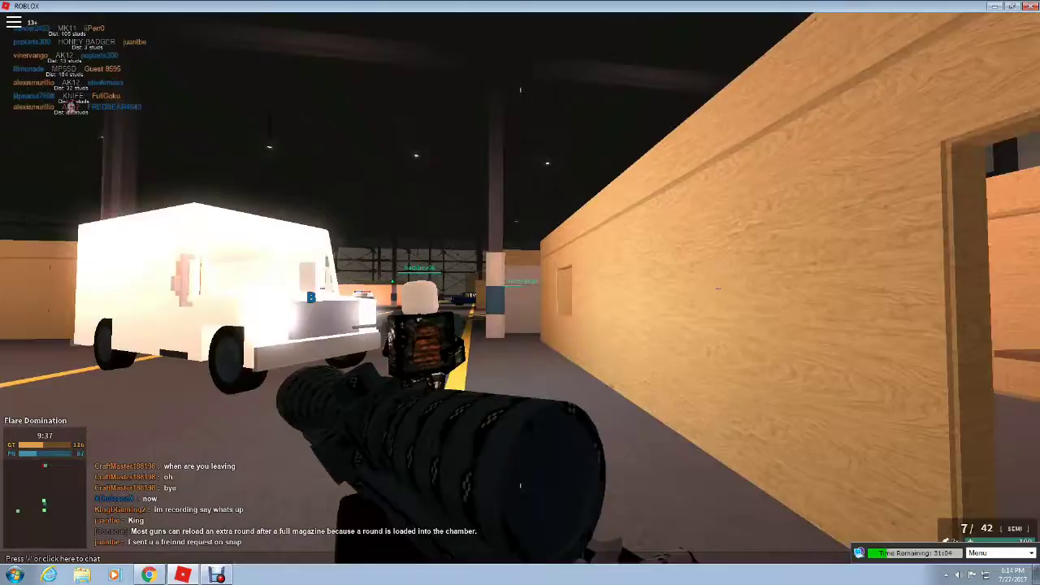
key(w)
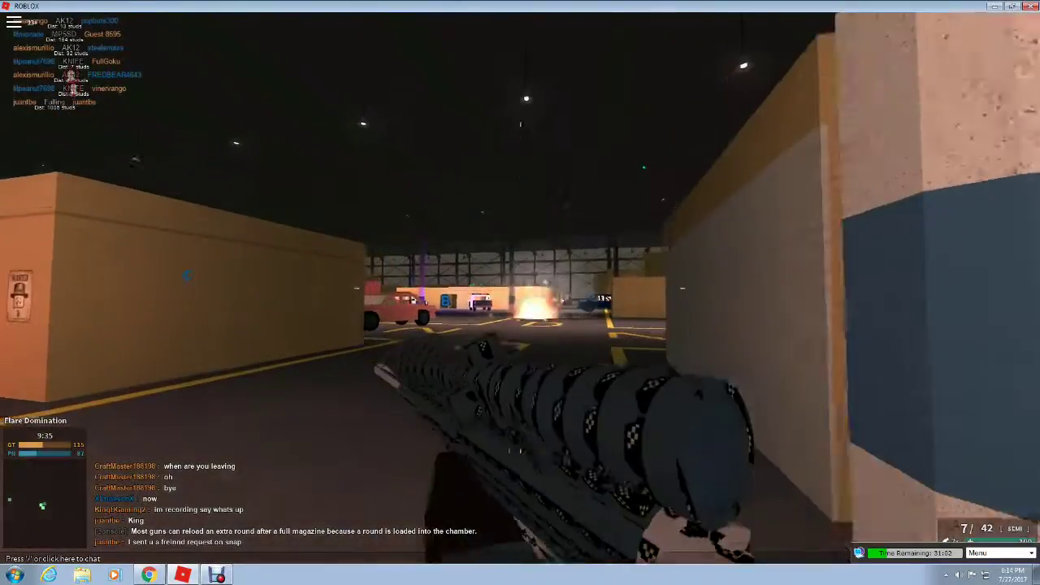
key(w)
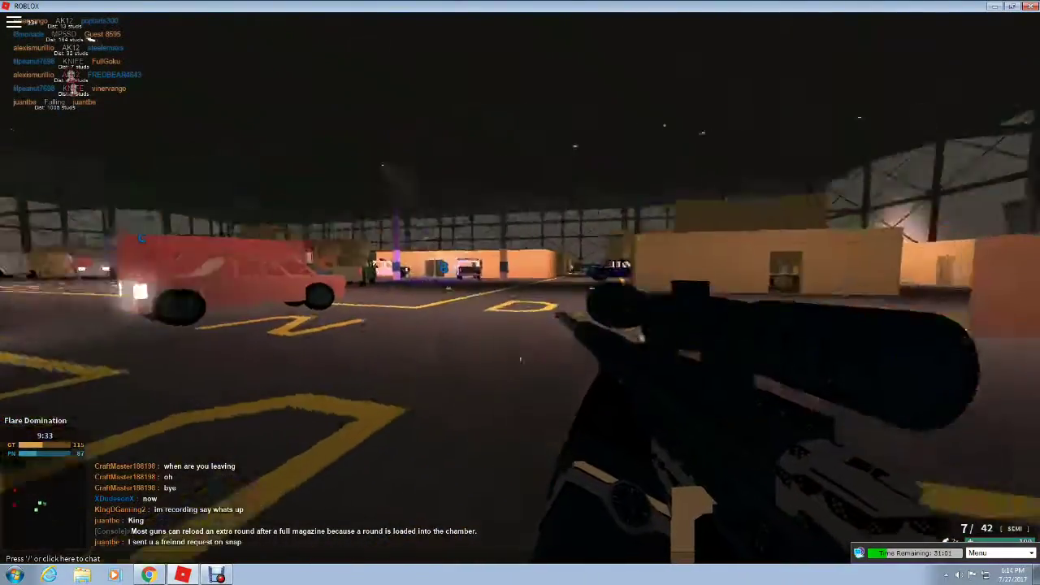
key(w)
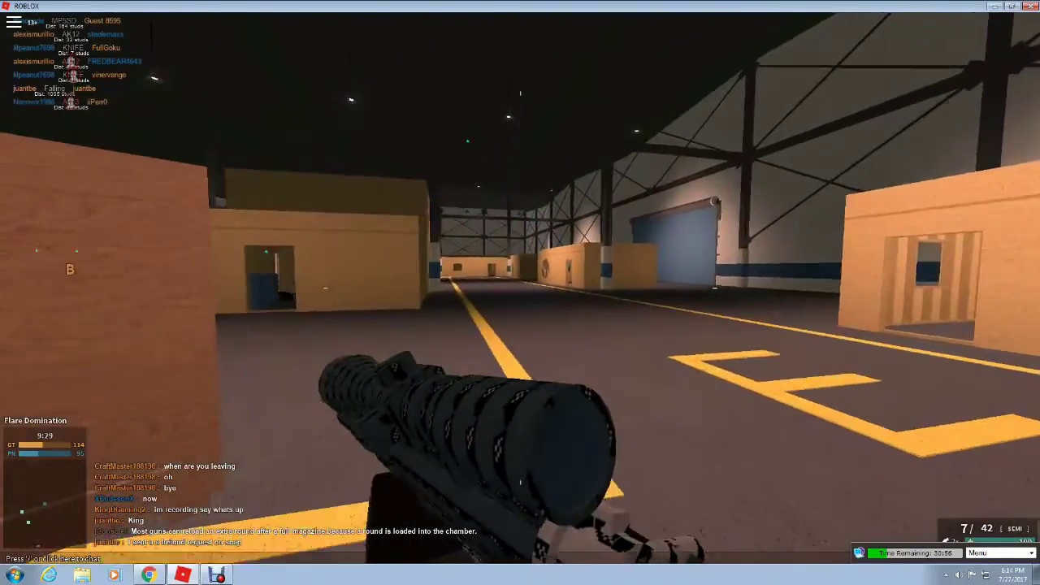
- Advance down the corridor and fire two shots at an enemy
key(w)
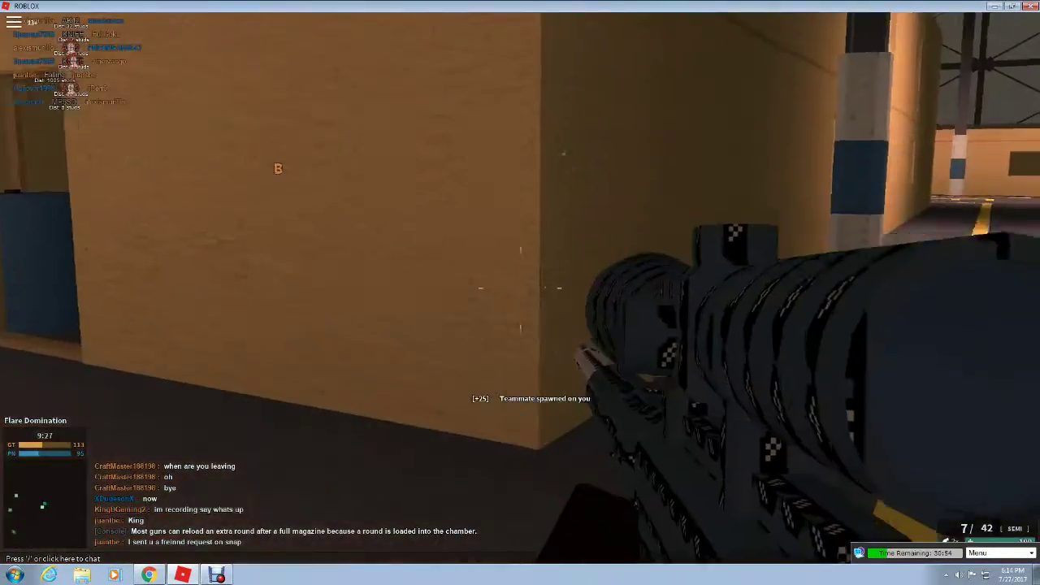
key(w)
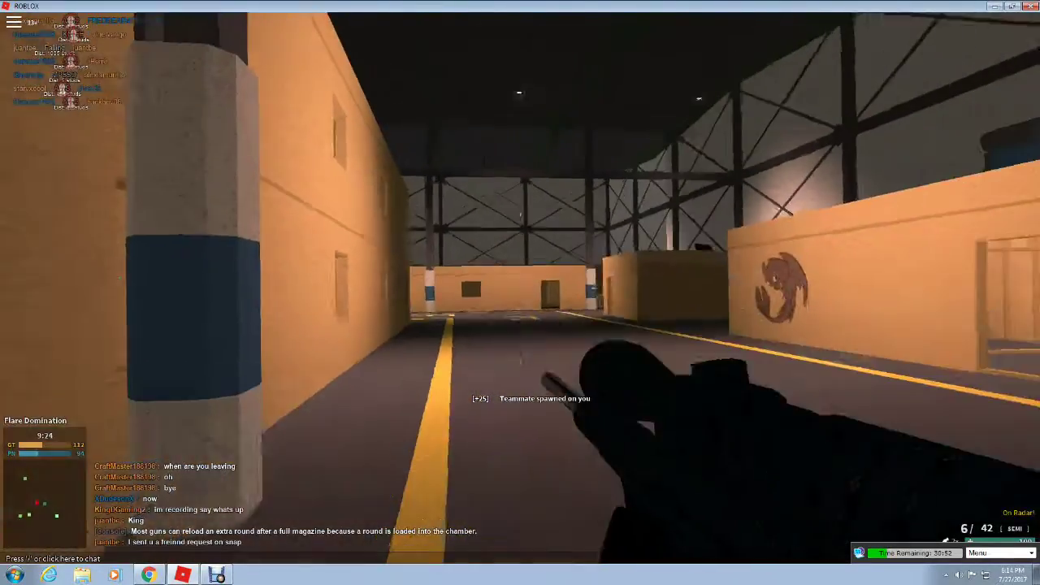
click(520, 293)
key(w)
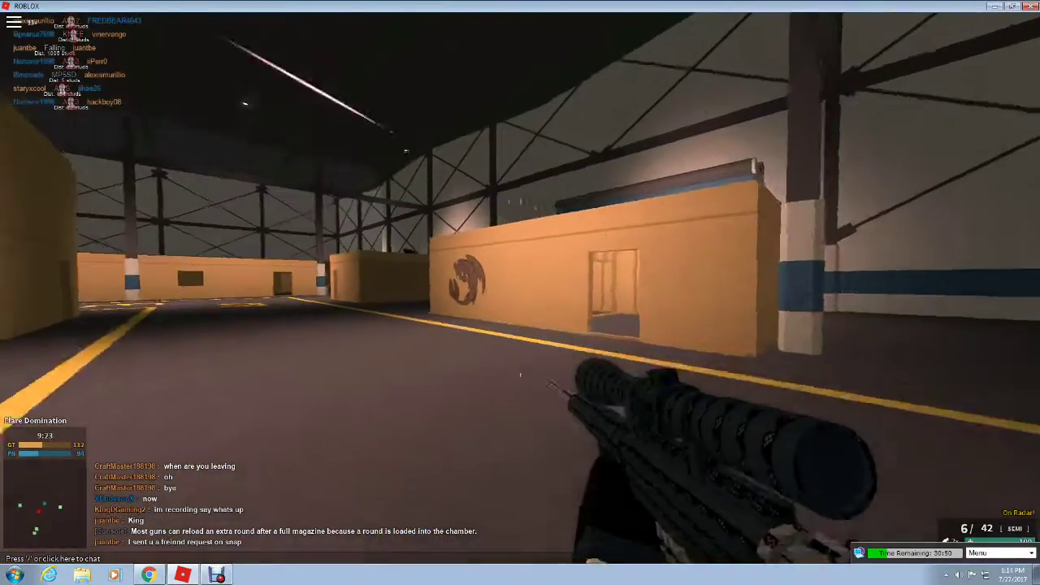
key(w)
click(520, 292)
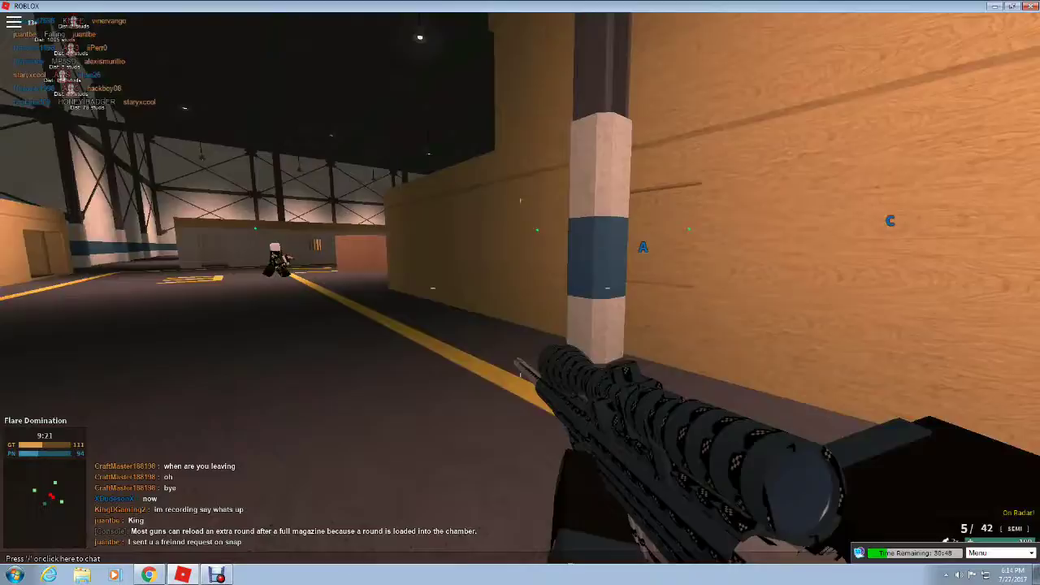
- Cross the room into the hangar and climb the staircase overlooking the hall
key(w)
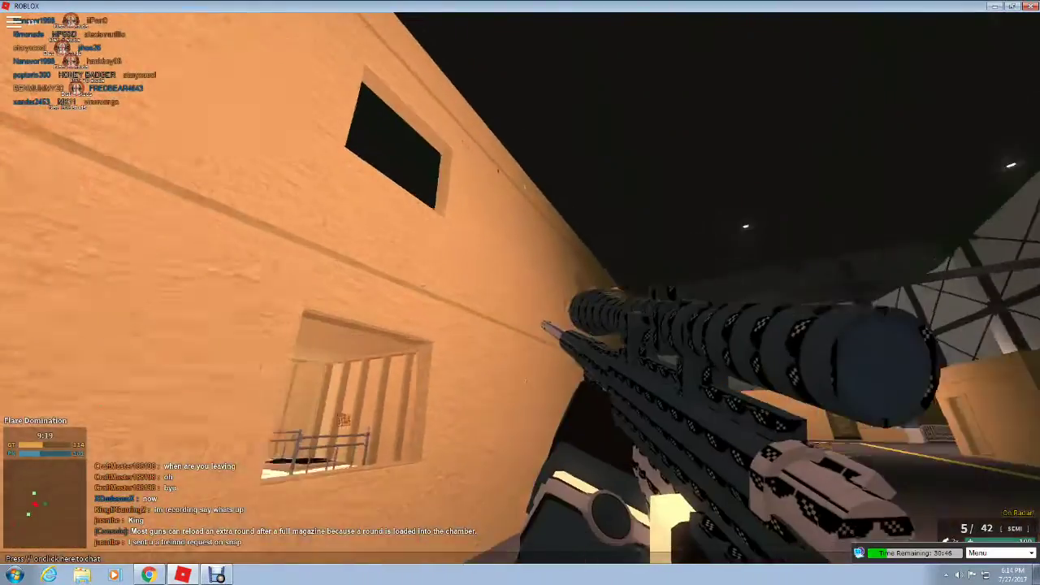
key(w)
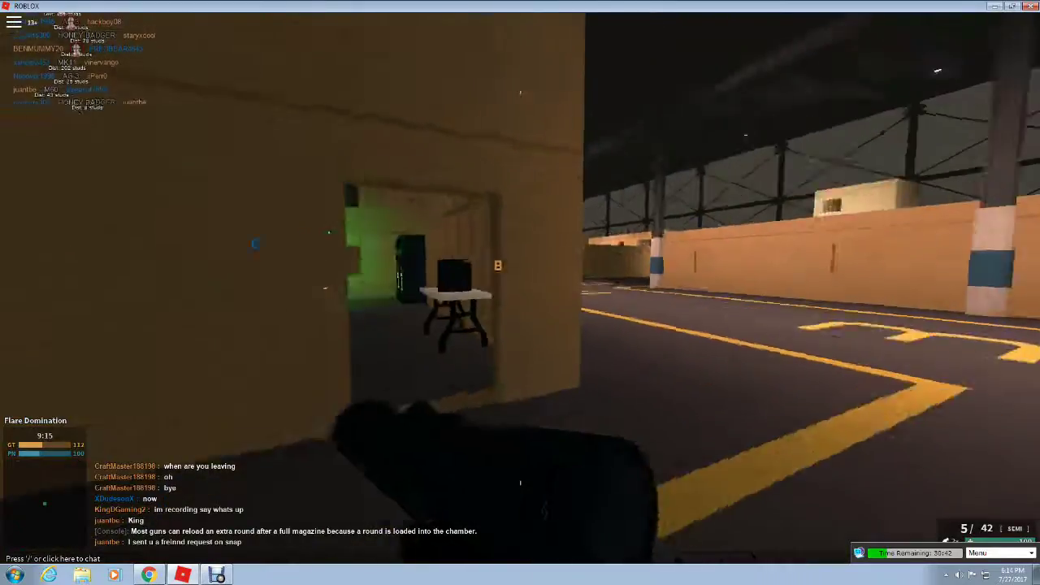
key(w)
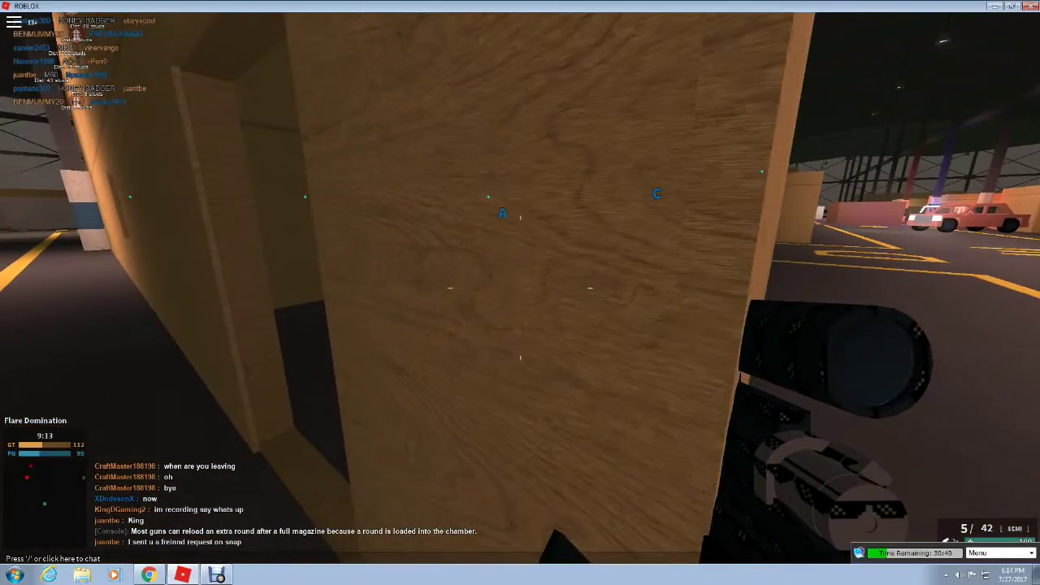
key(w)
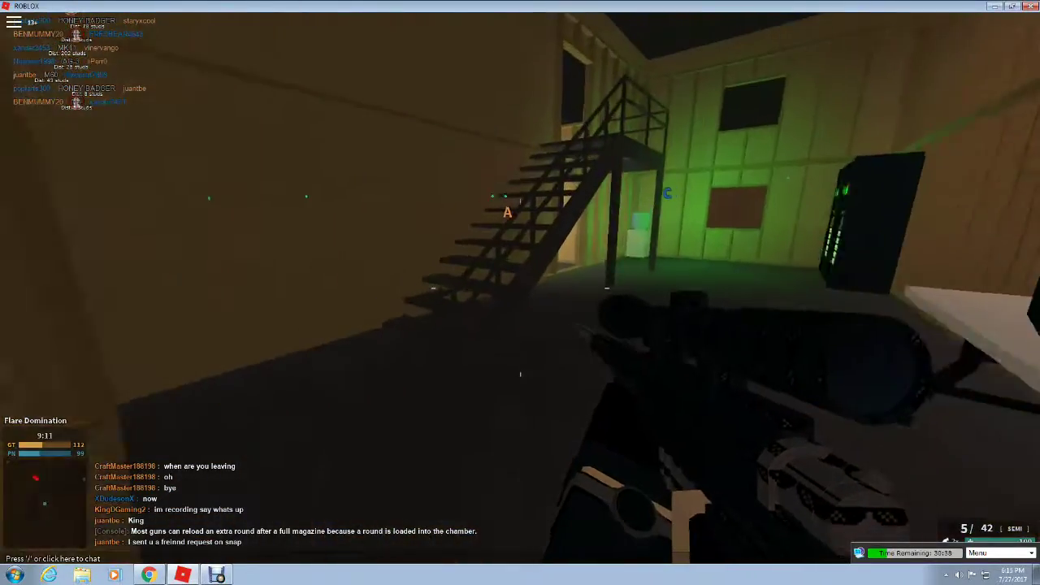
key(w)
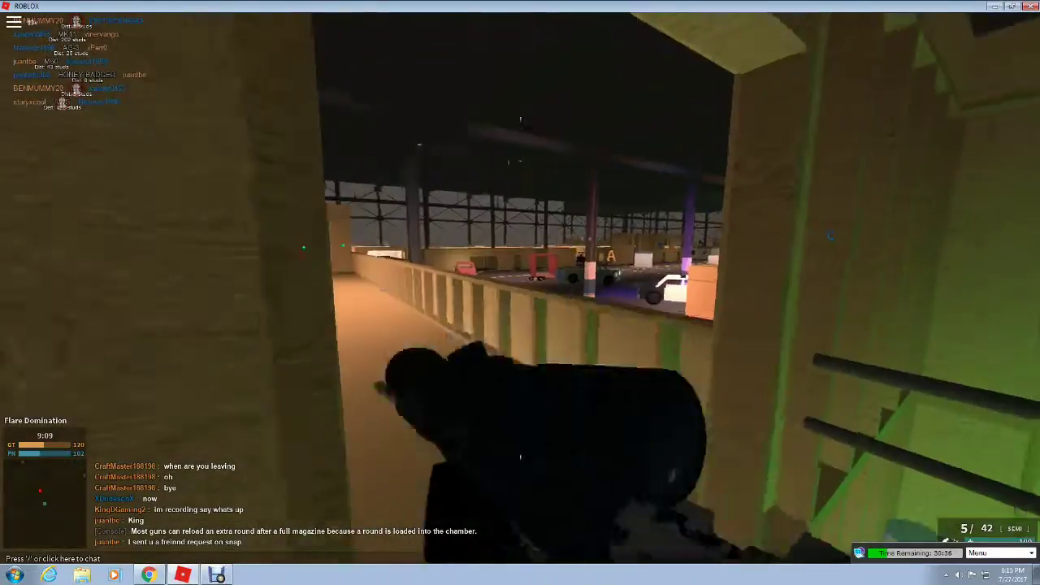
- Drop down among the parked cars and take a scoped sniper shot
key(w)
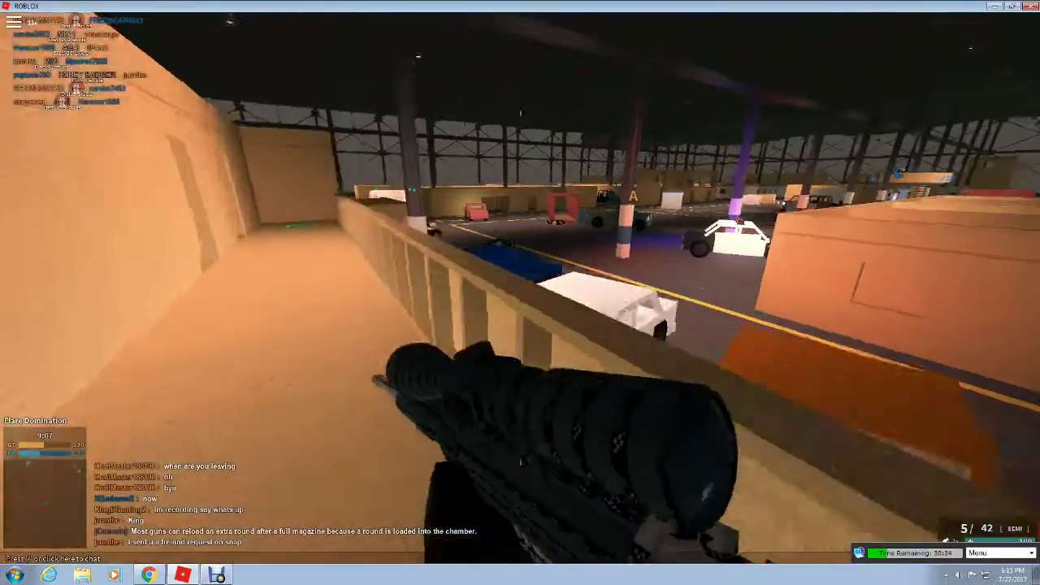
key(w)
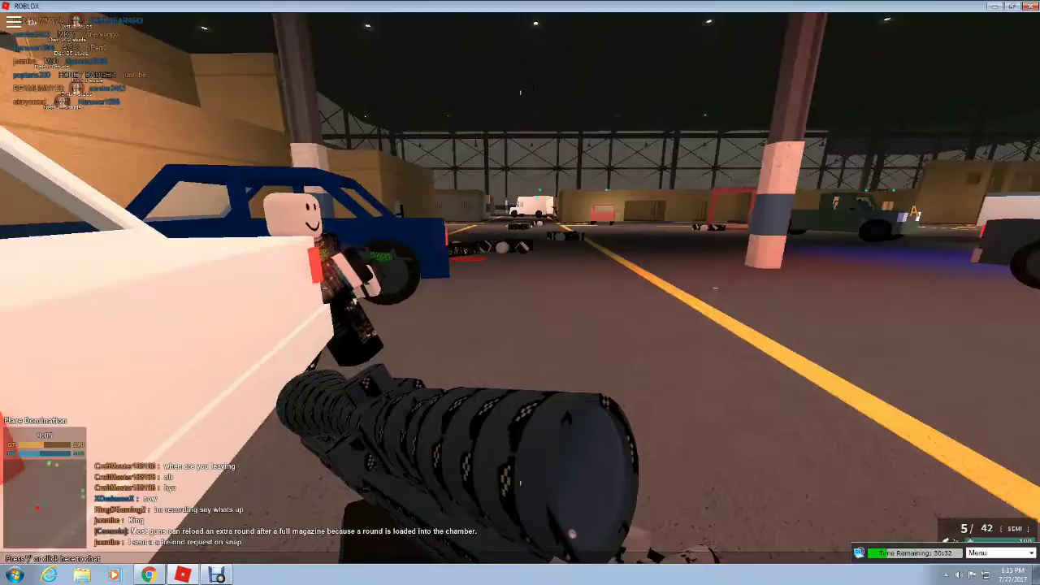
right_click(520, 293)
click(520, 292)
key(w)
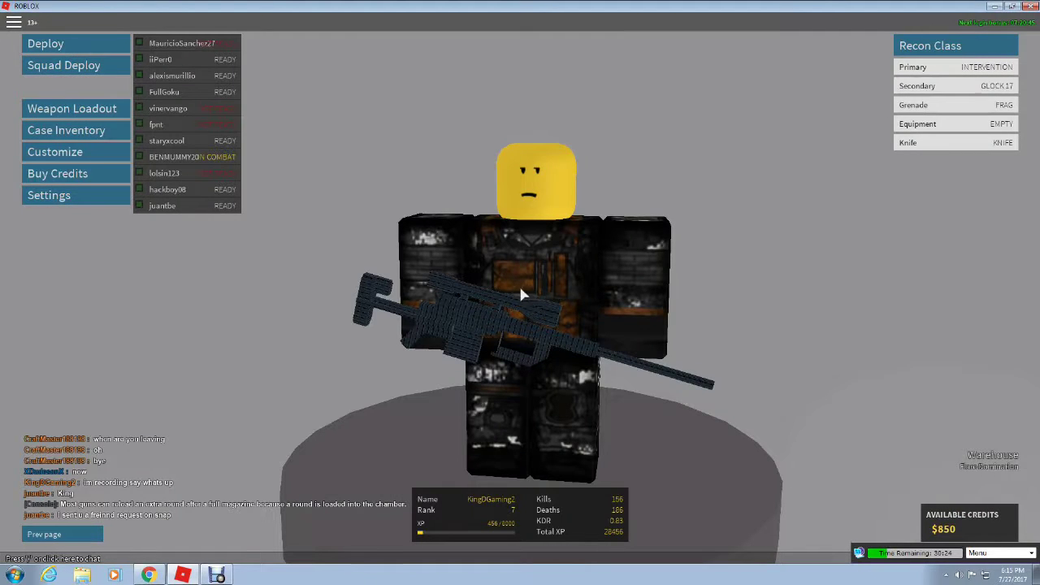
- Respawn and walk past the van through the corridor toward an enemy
click(45, 43)
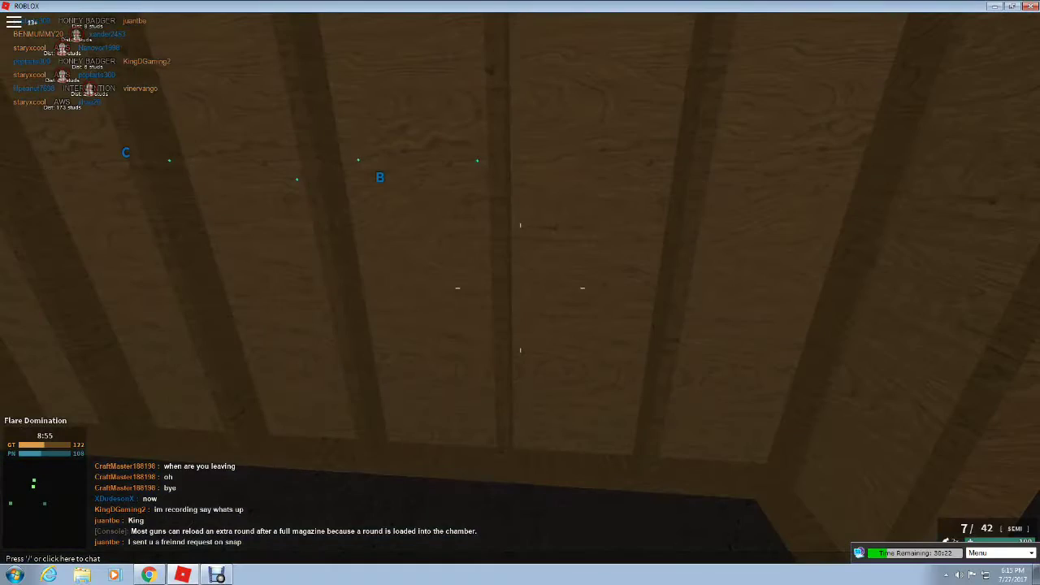
key(w)
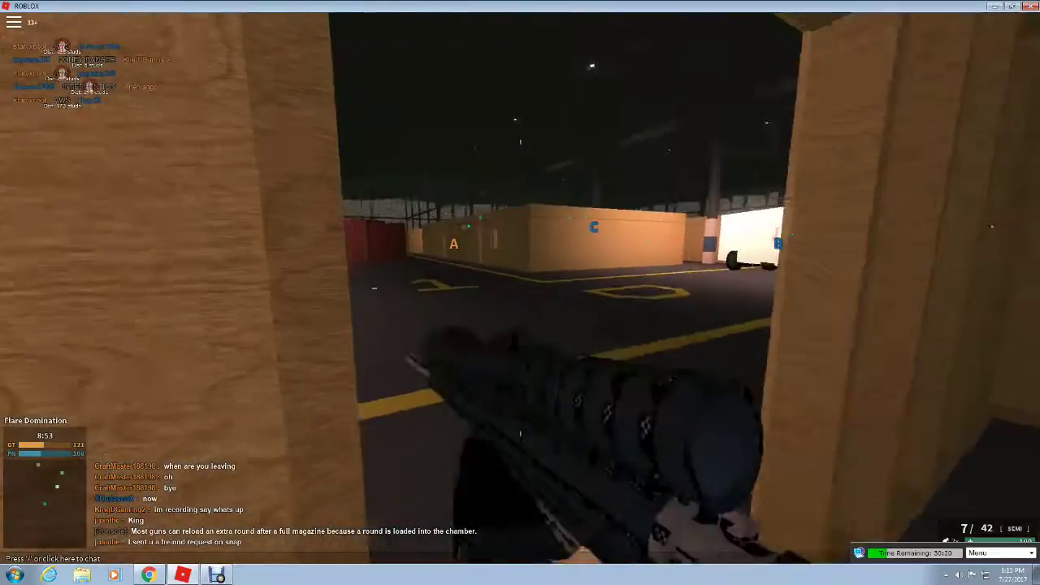
key(w)
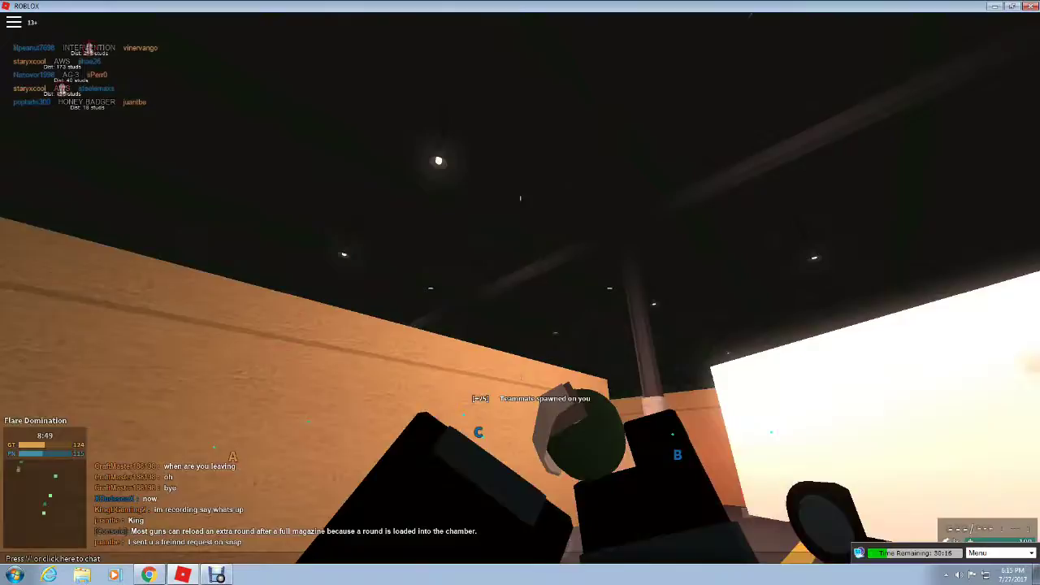
key(w)
key(w)
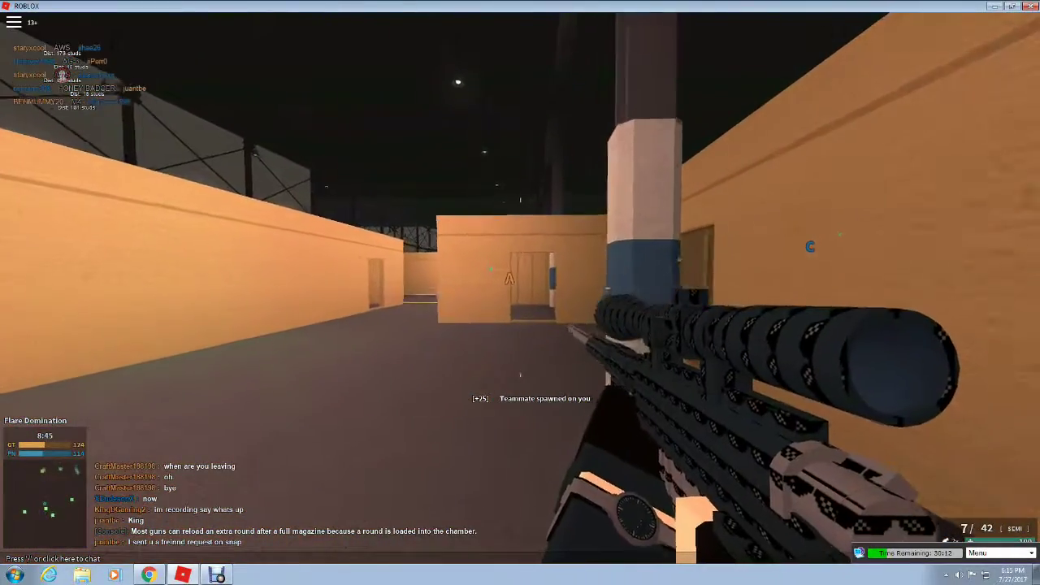
key(w)
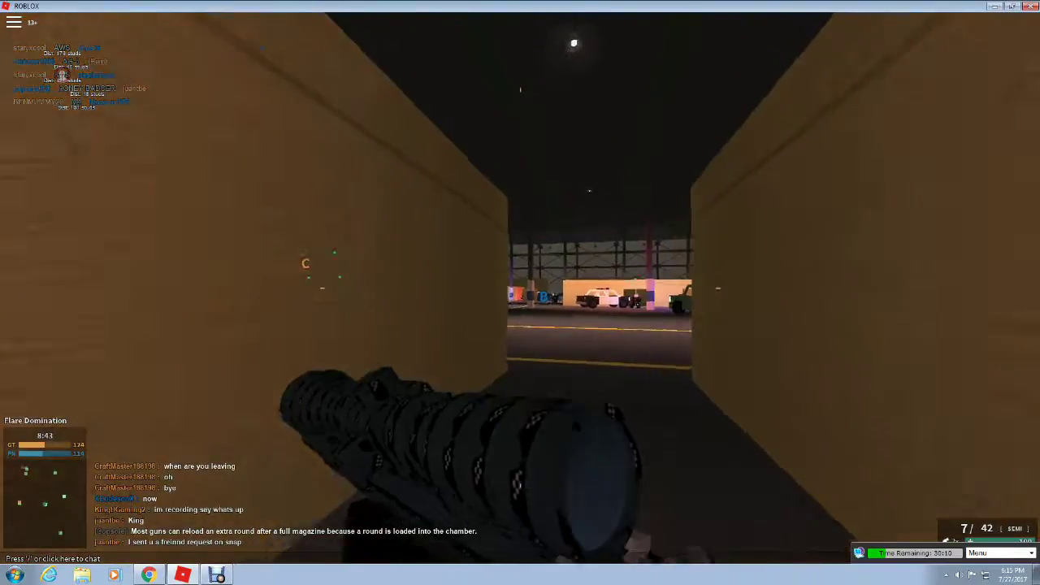
key(w)
- Scope and shoot an enemy, track two more, then take cover between the walls
right_click(521, 292)
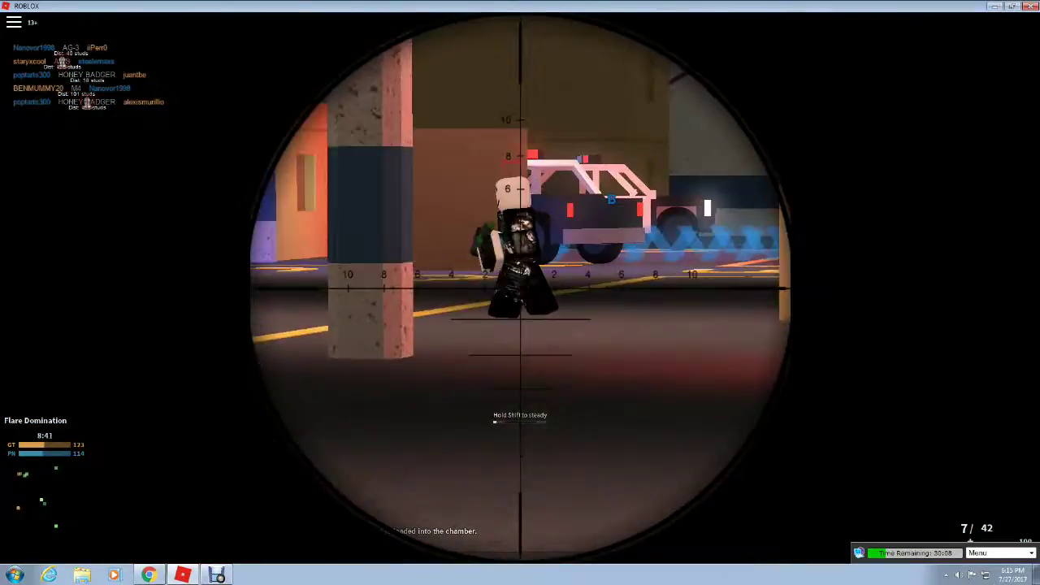
click(520, 293)
right_click(520, 293)
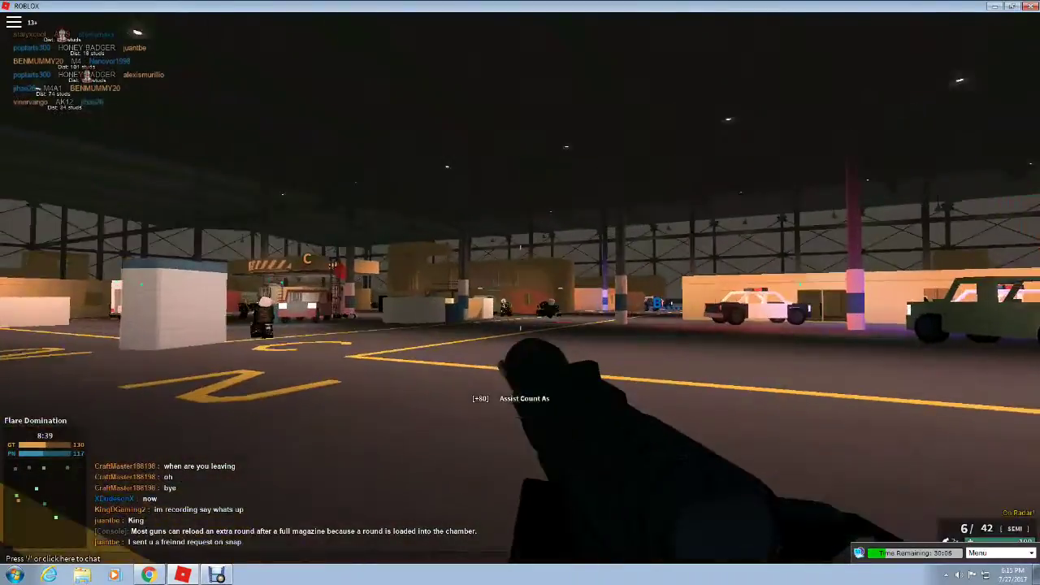
right_click(520, 293)
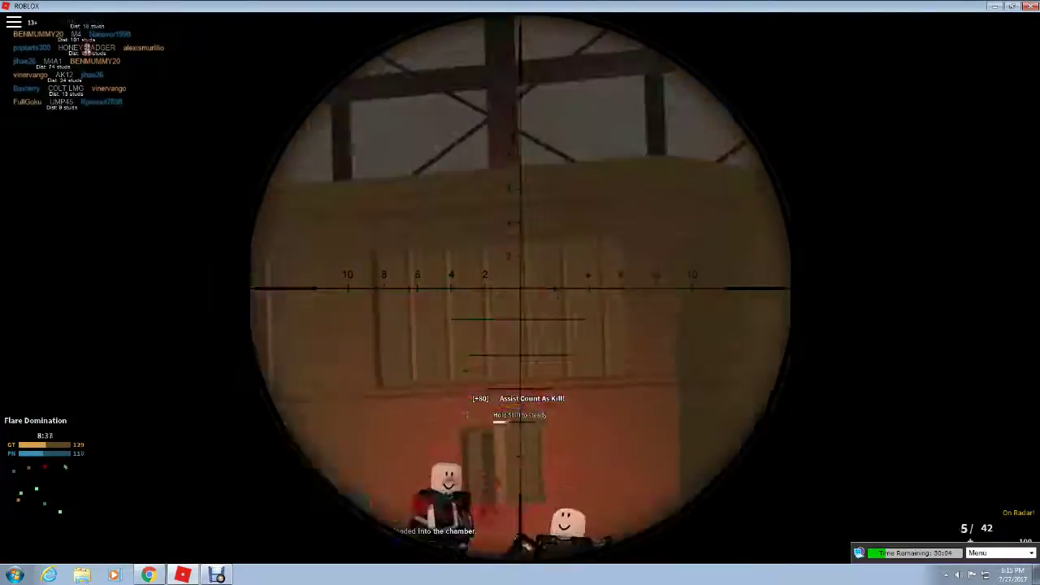
right_click(520, 292)
right_click(521, 293)
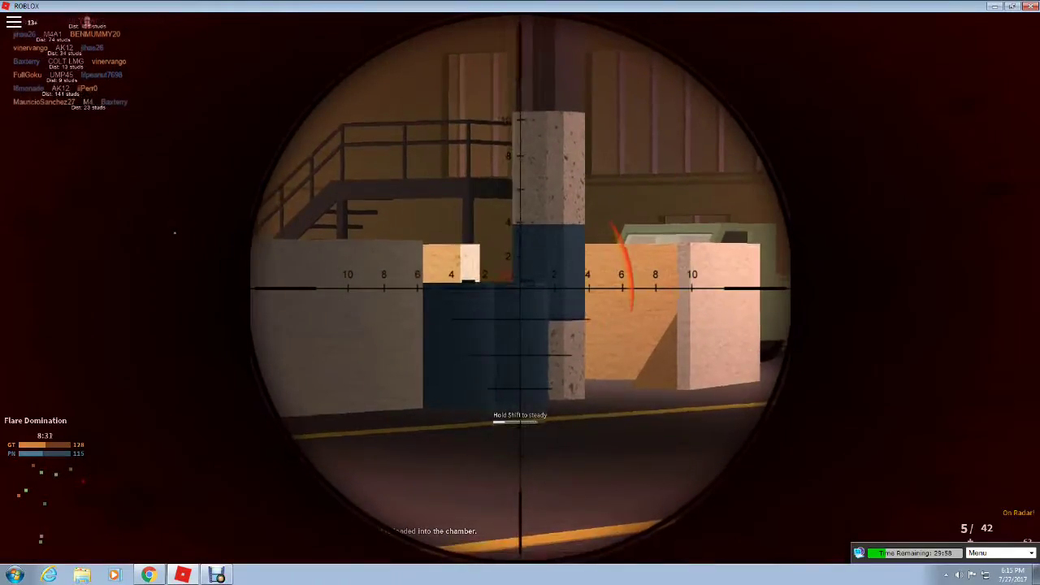
right_click(520, 292)
key(w)
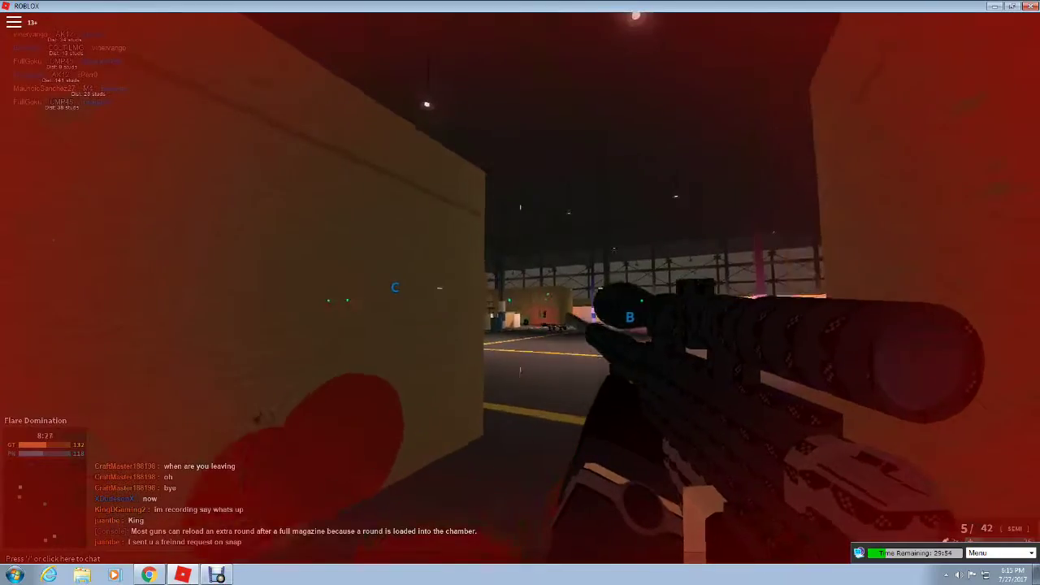
key(w)
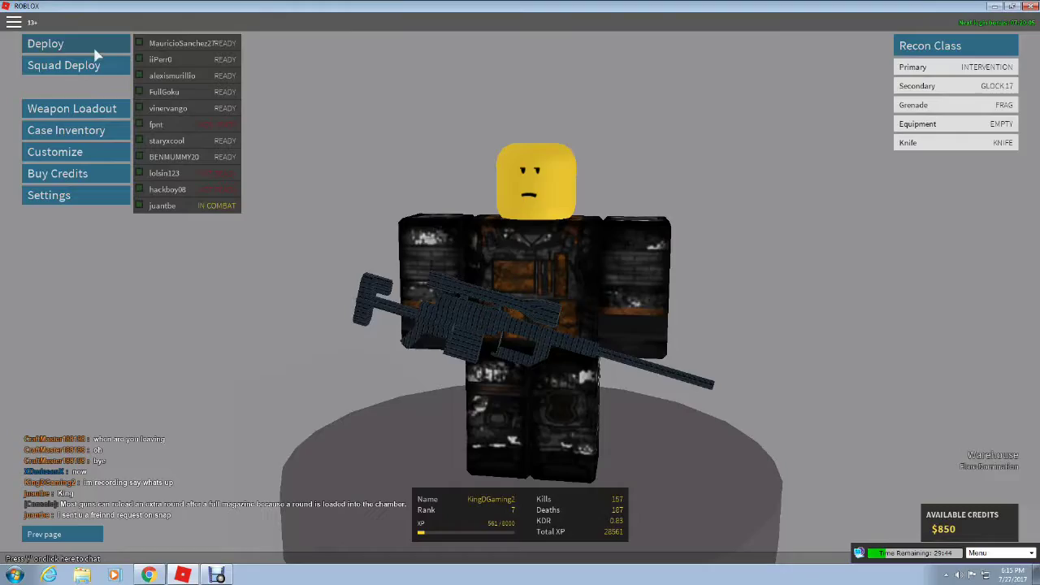
- Spawn on a squadmate and walk through the building out across the hangar
click(161, 45)
click(46, 44)
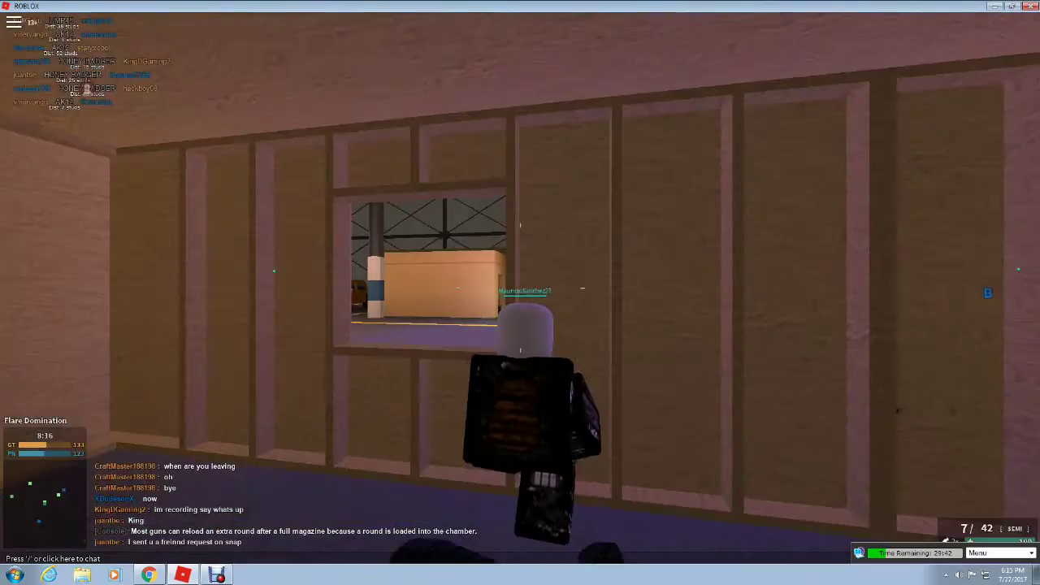
key(w)
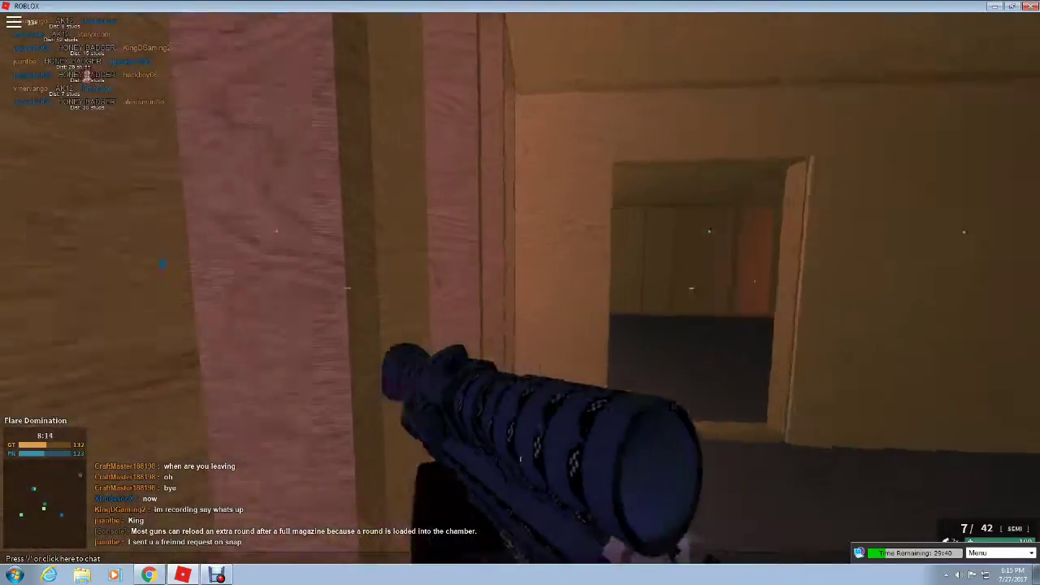
key(w)
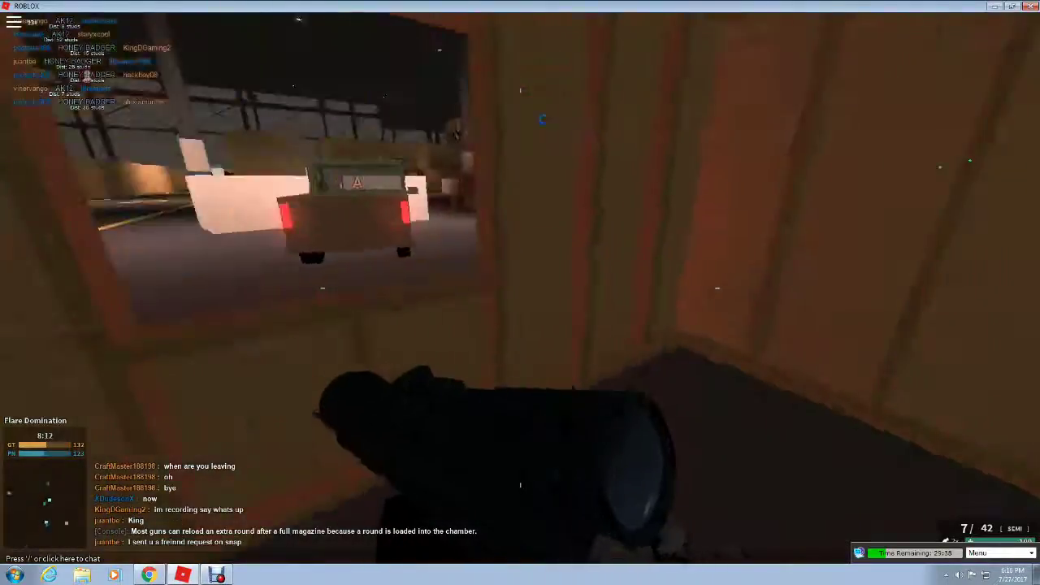
key(w)
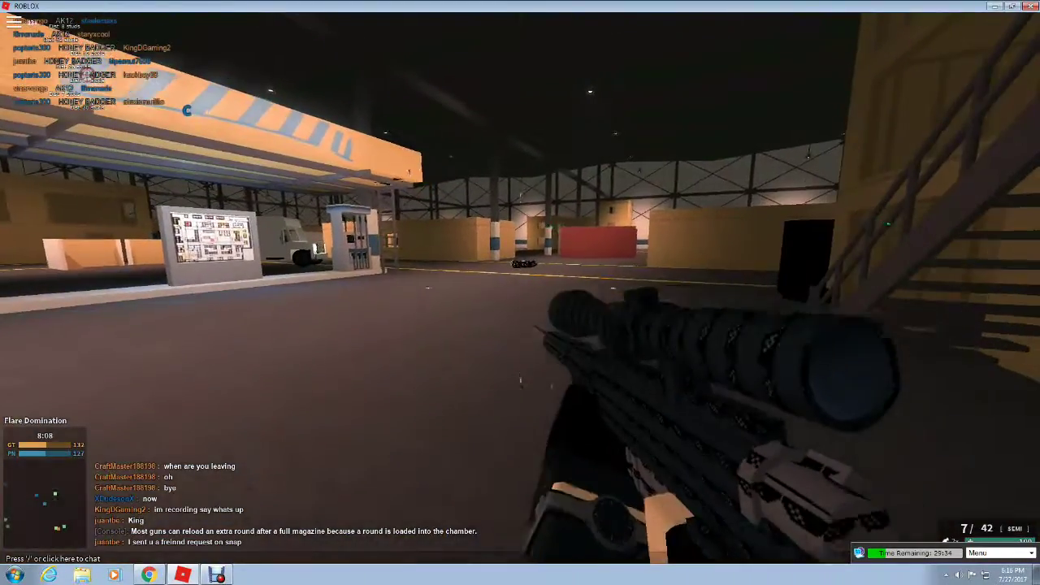
key(w)
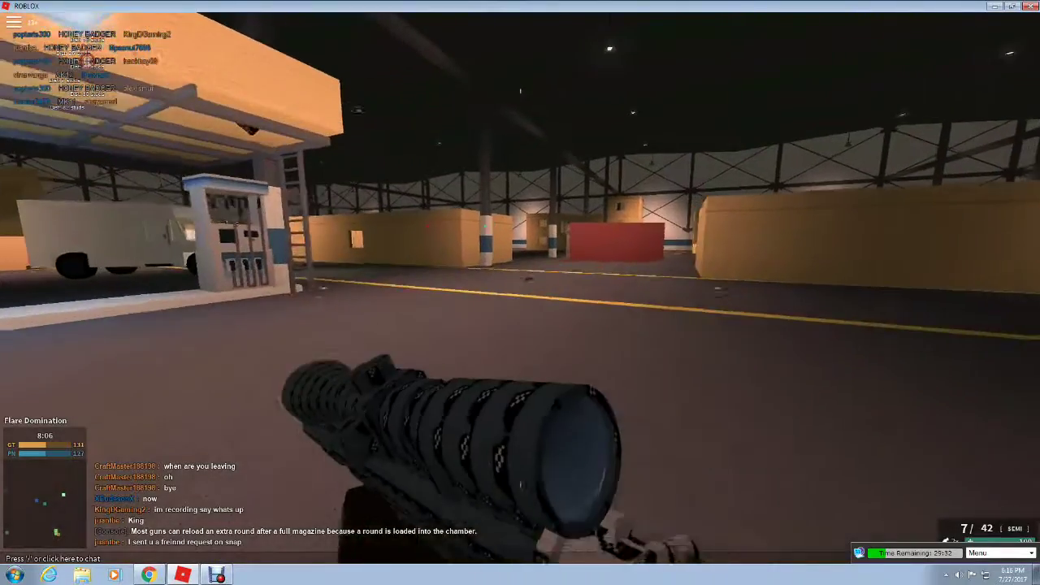
key(w)
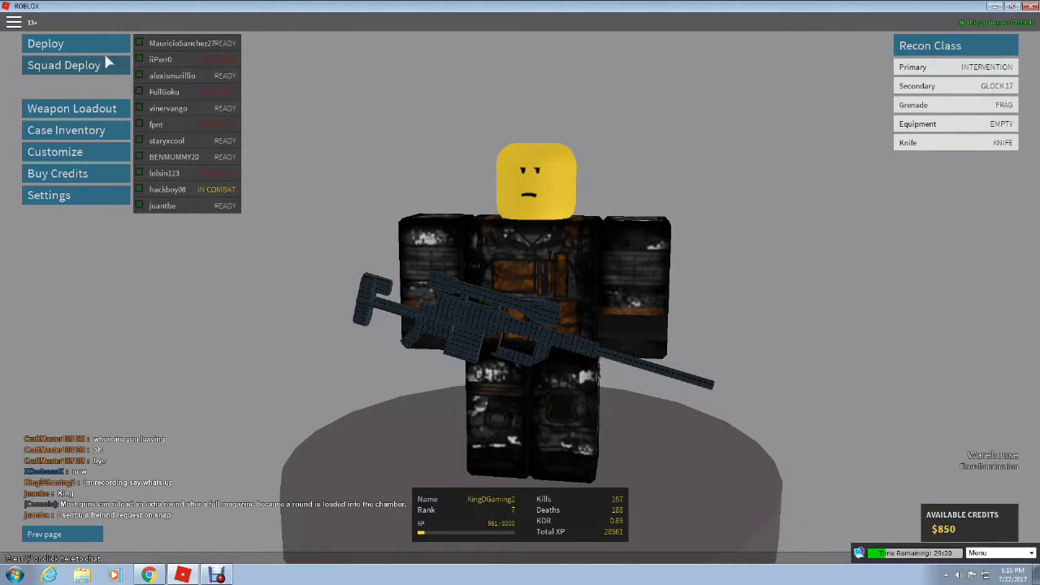
- Pick a squadmate to spawn on and deploy into the wooden building
click(160, 47)
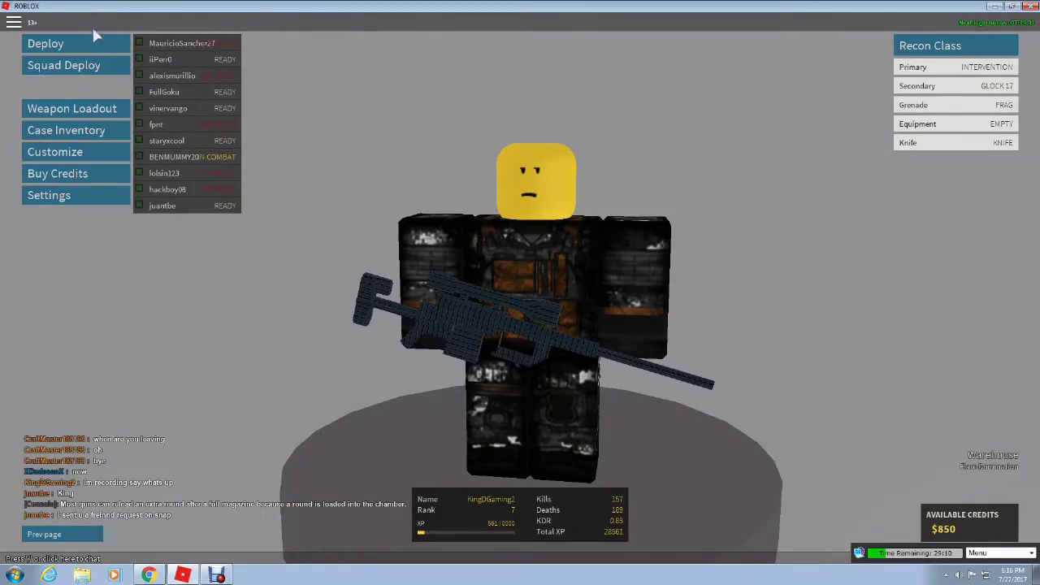
click(46, 43)
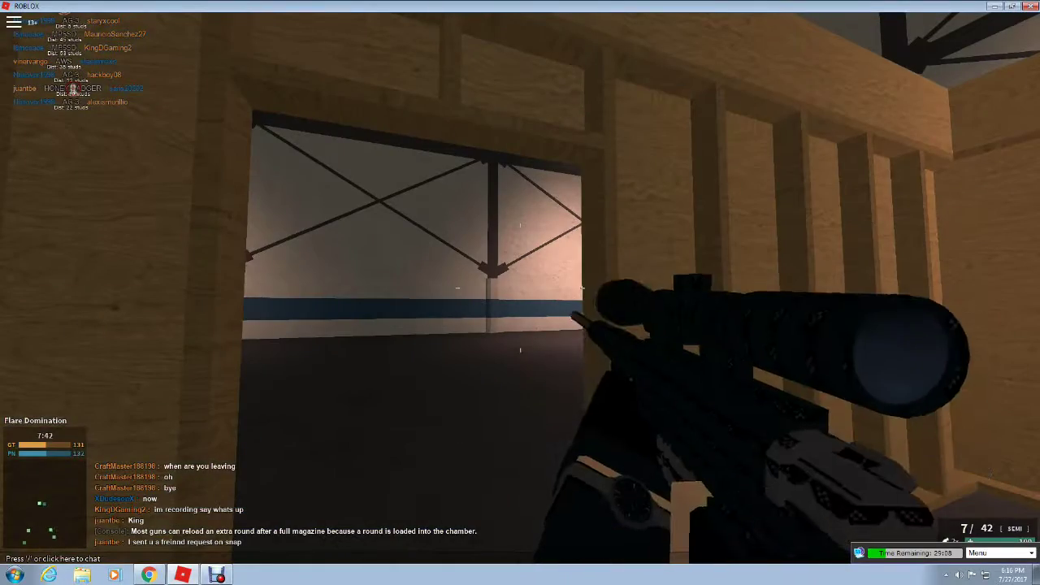
- Walk down the corridor toward point A, briefly swapping off the sniper and back
key(w)
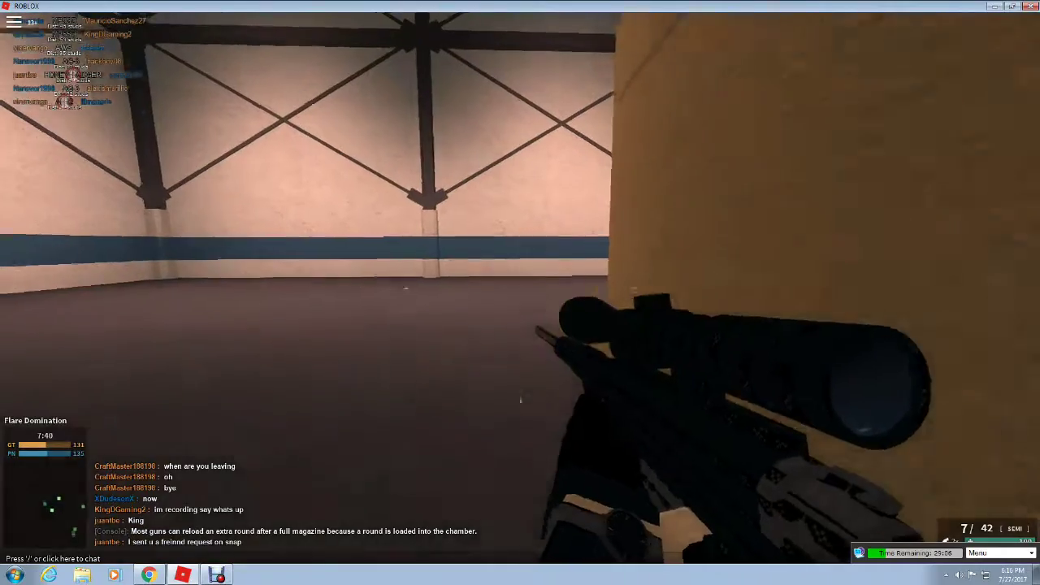
key(w)
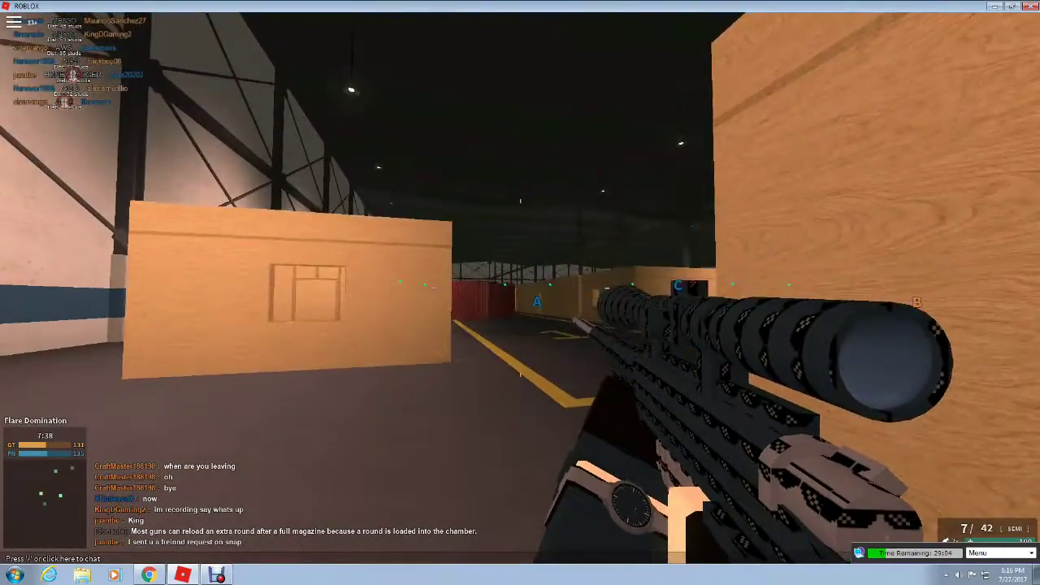
key(w)
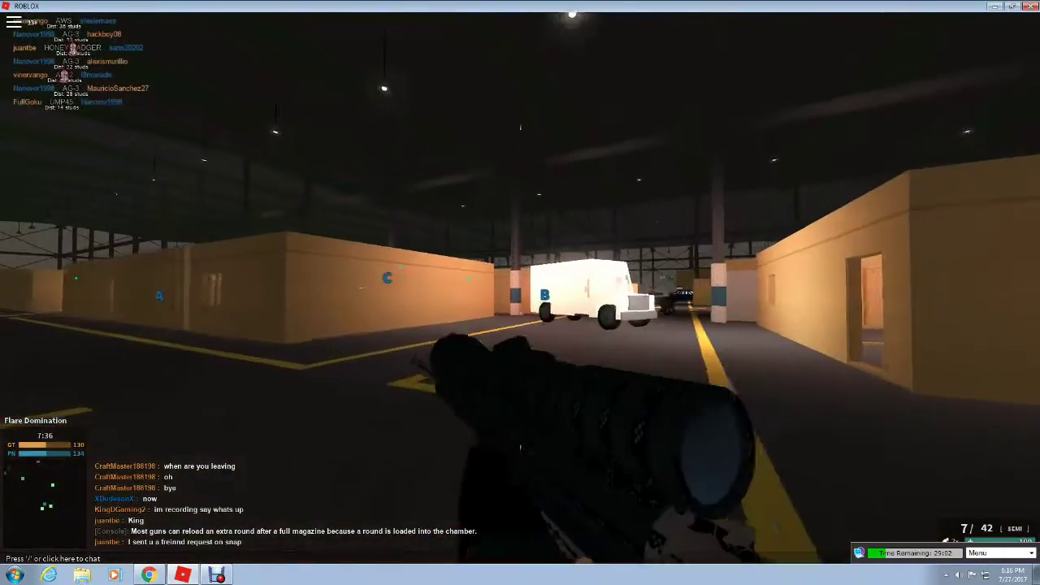
key(w)
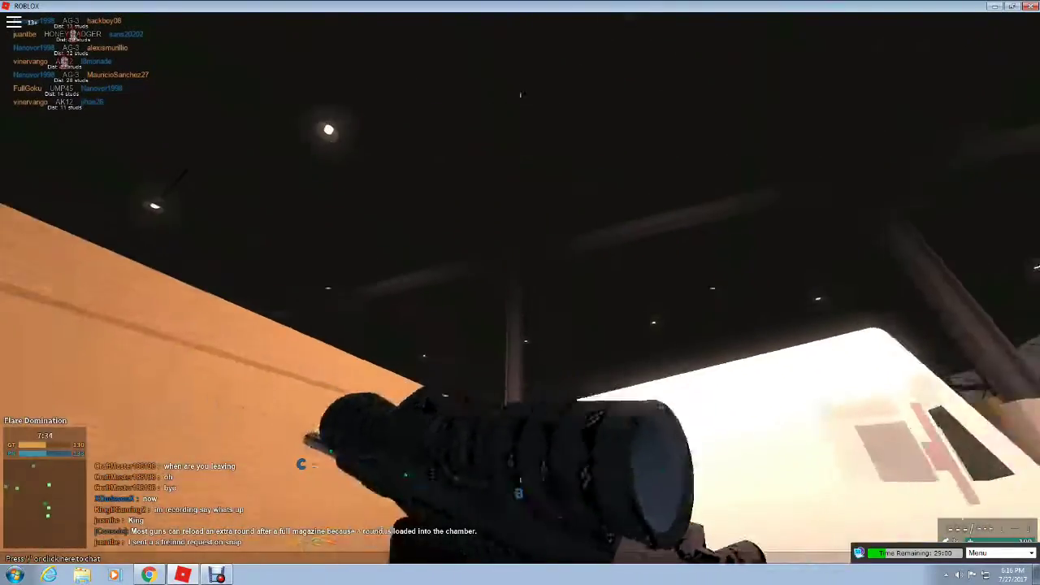
key(w)
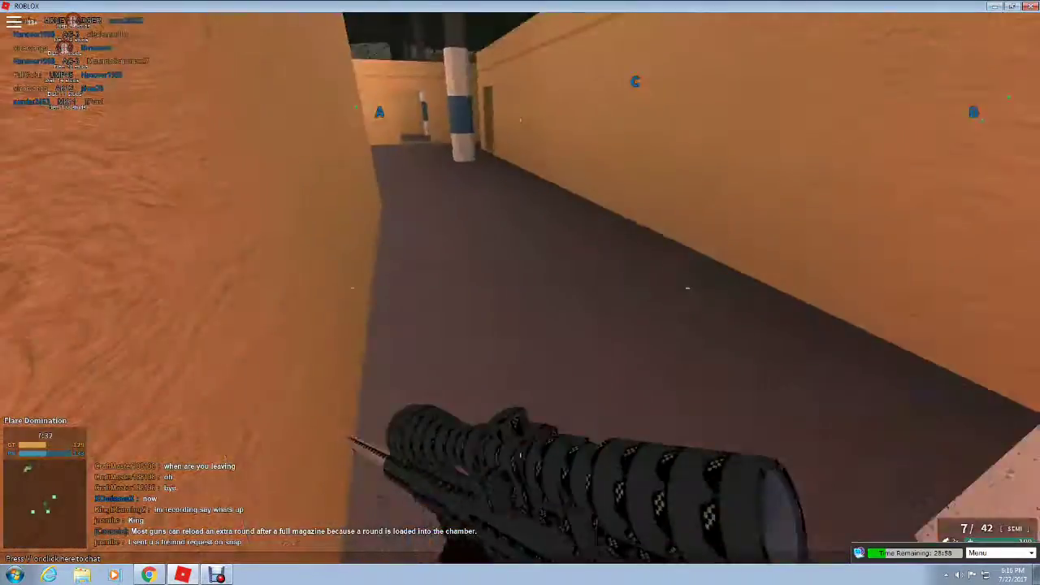
key(w)
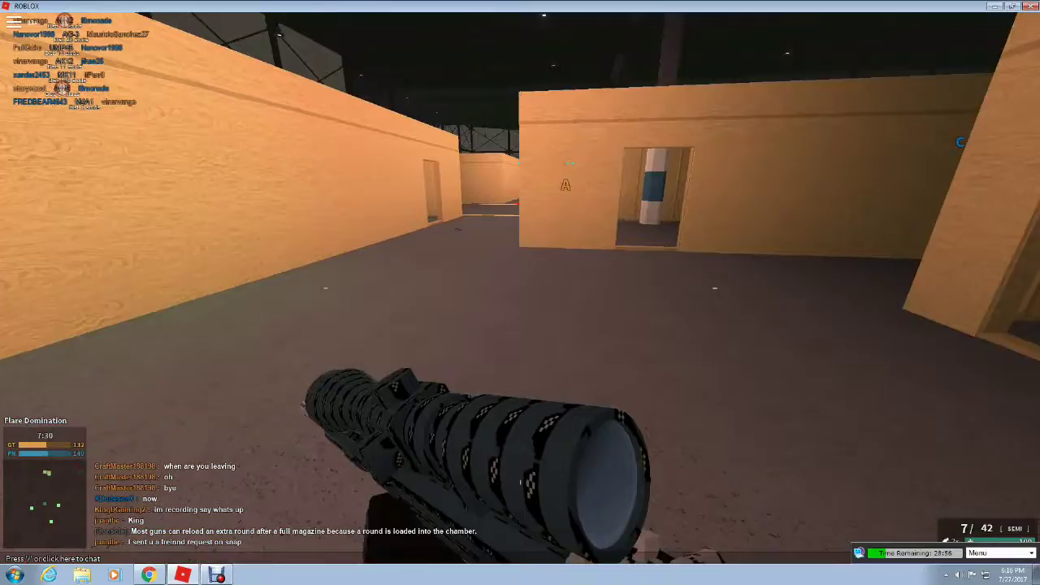
key(w)
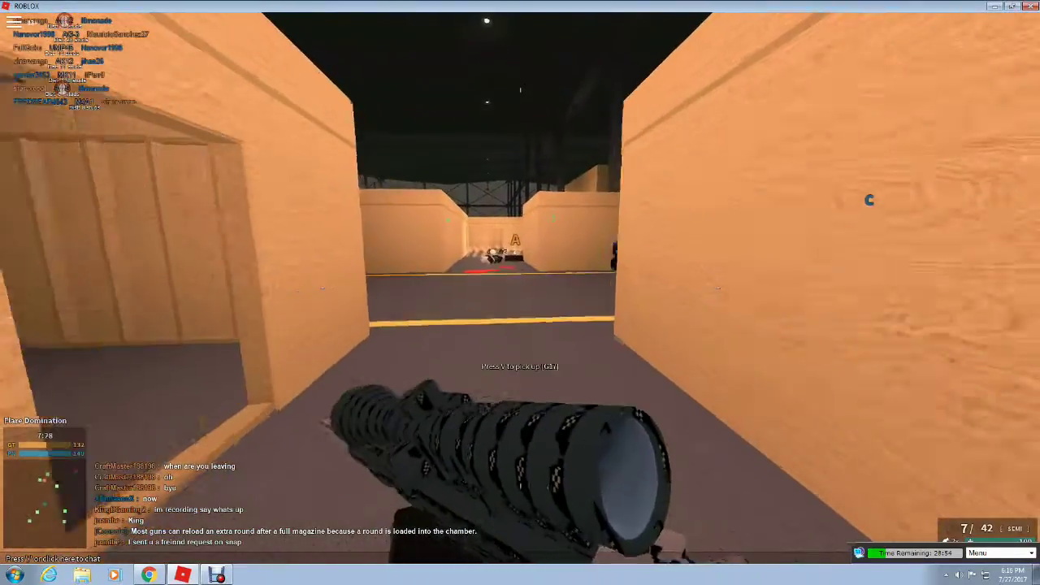
- Cross the open warehouse to cover by the tan wall and scope distant enemies
key(w)
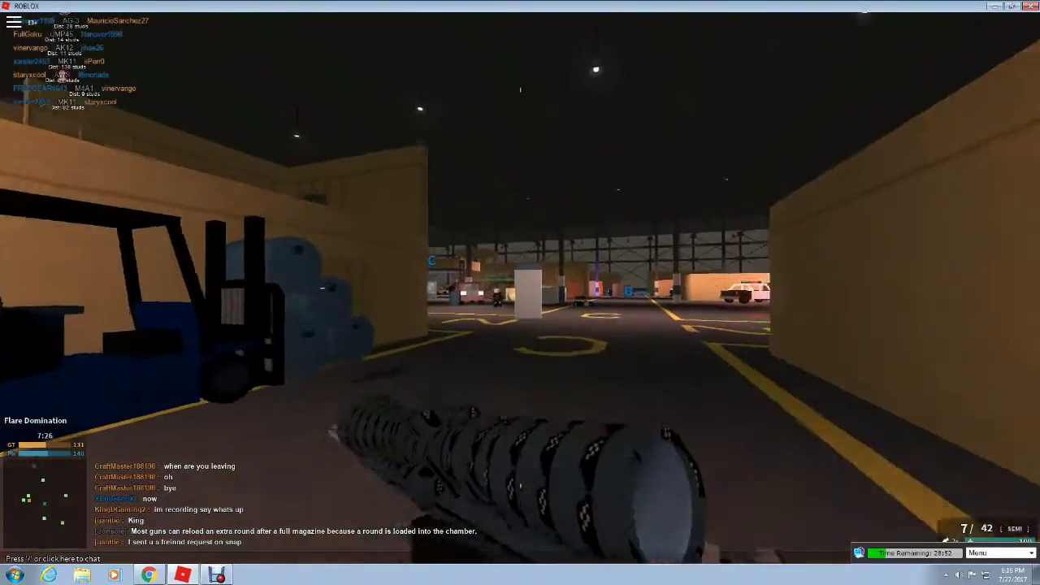
key(w)
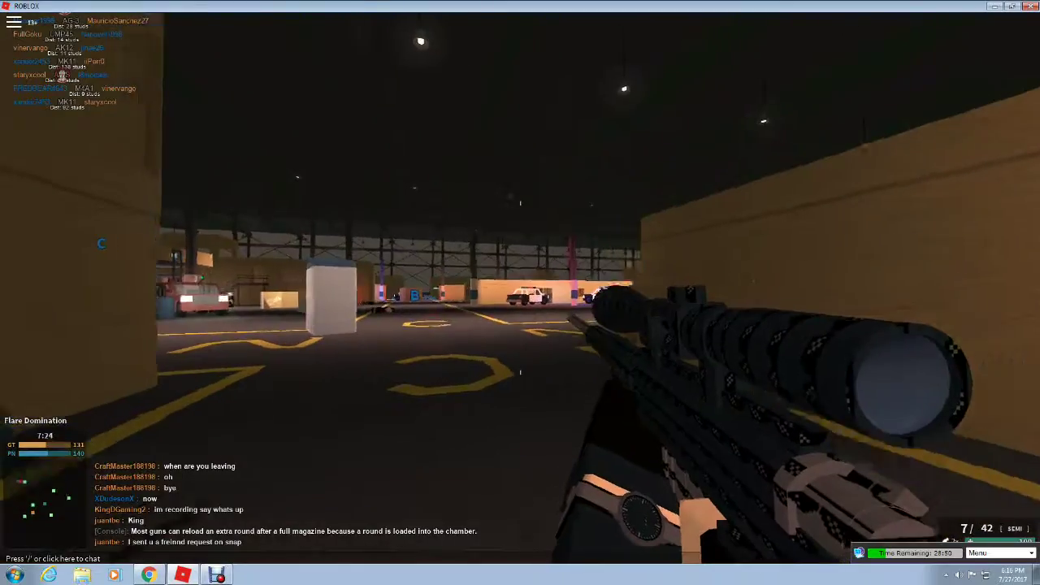
key(w)
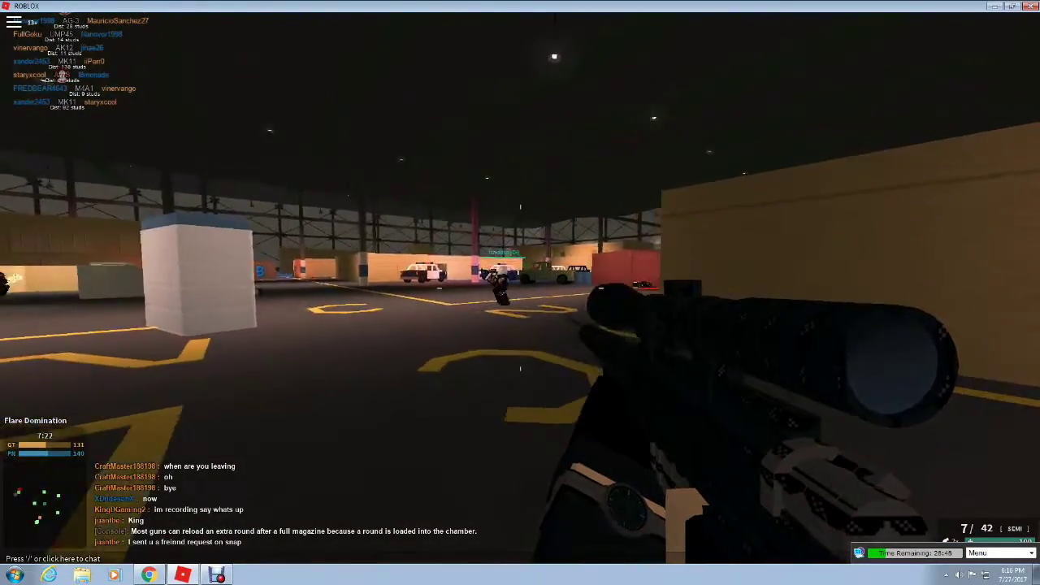
key(w)
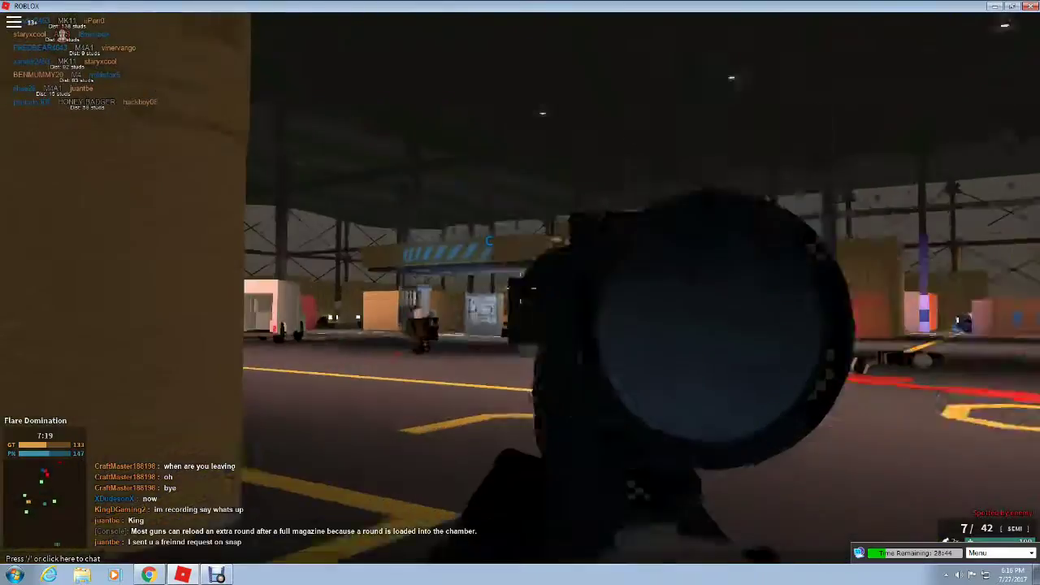
right_click(520, 293)
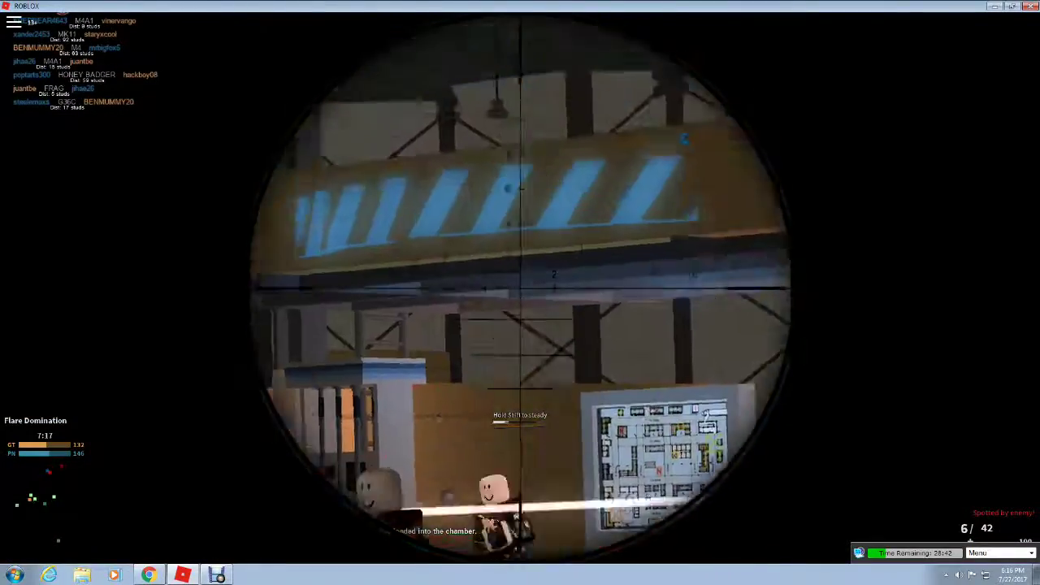
right_click(520, 292)
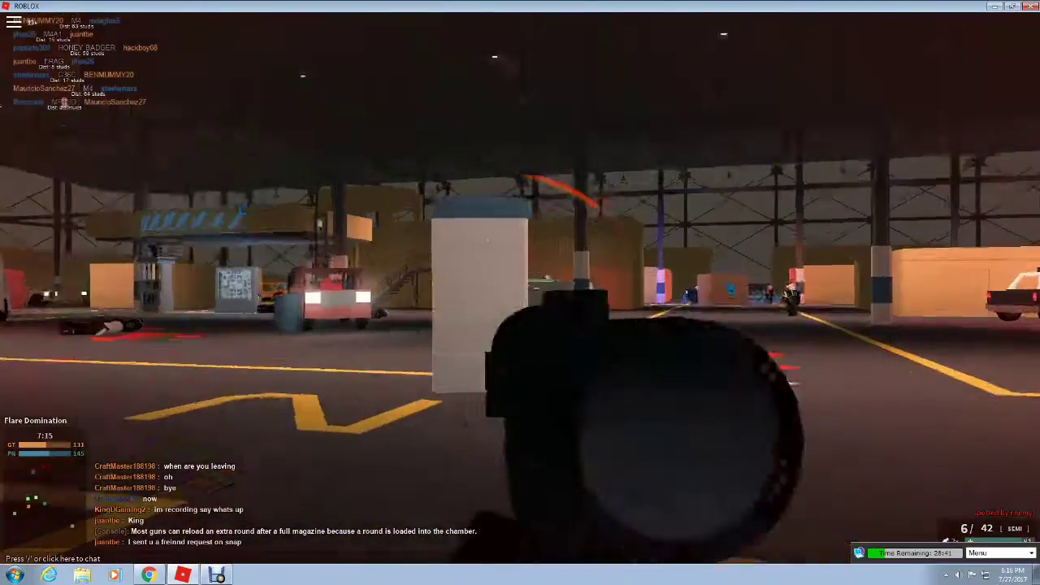
right_click(520, 292)
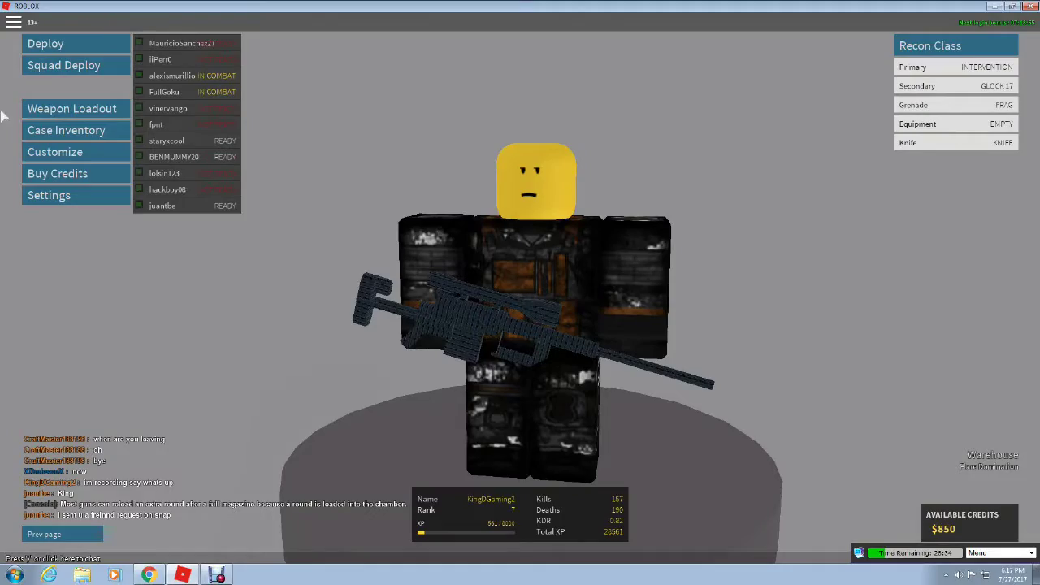
- Respawn, walk past the red container through the hangar, and scope toward point B
click(46, 43)
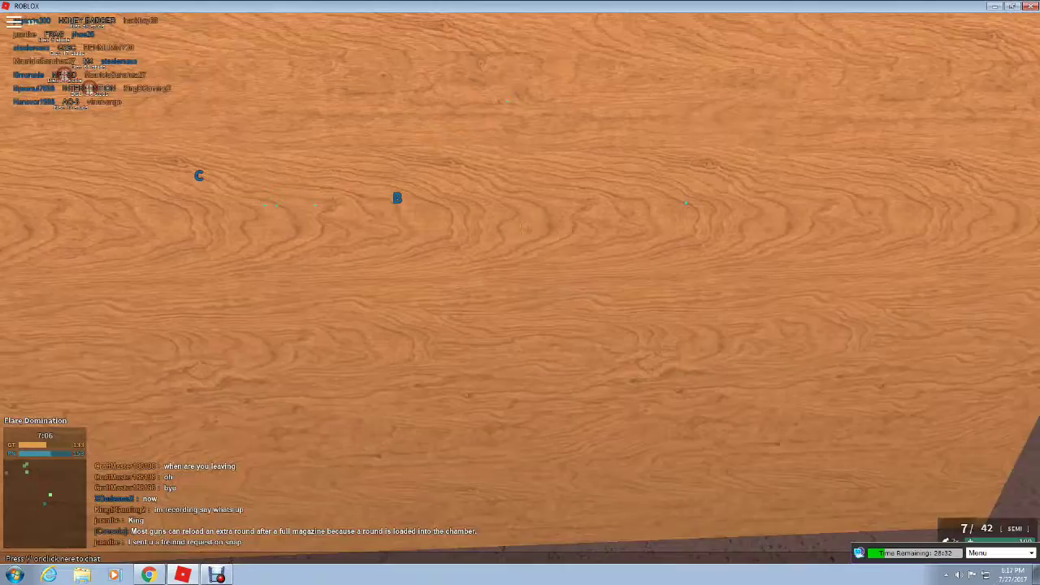
key(w)
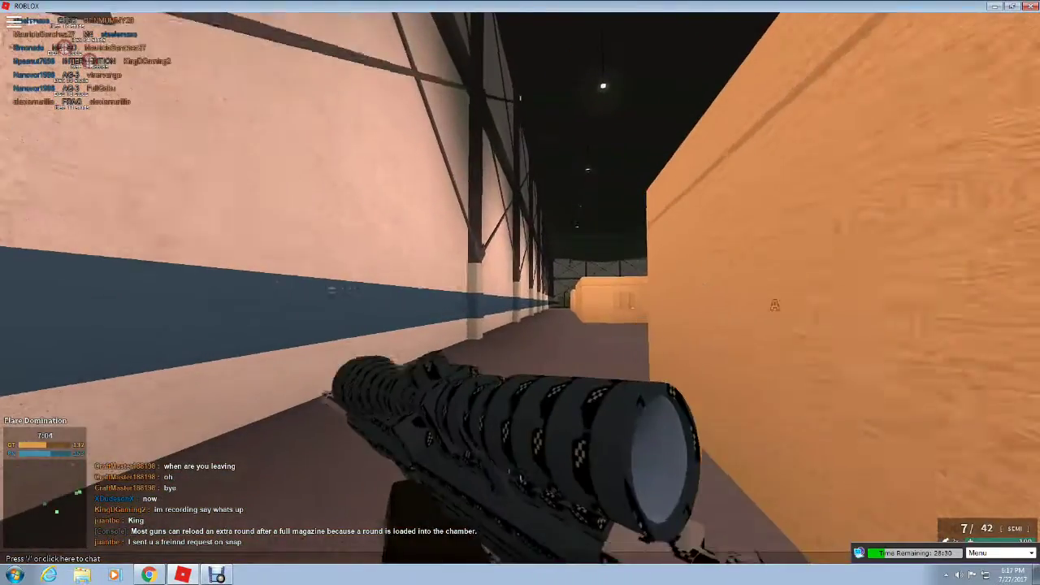
key(w)
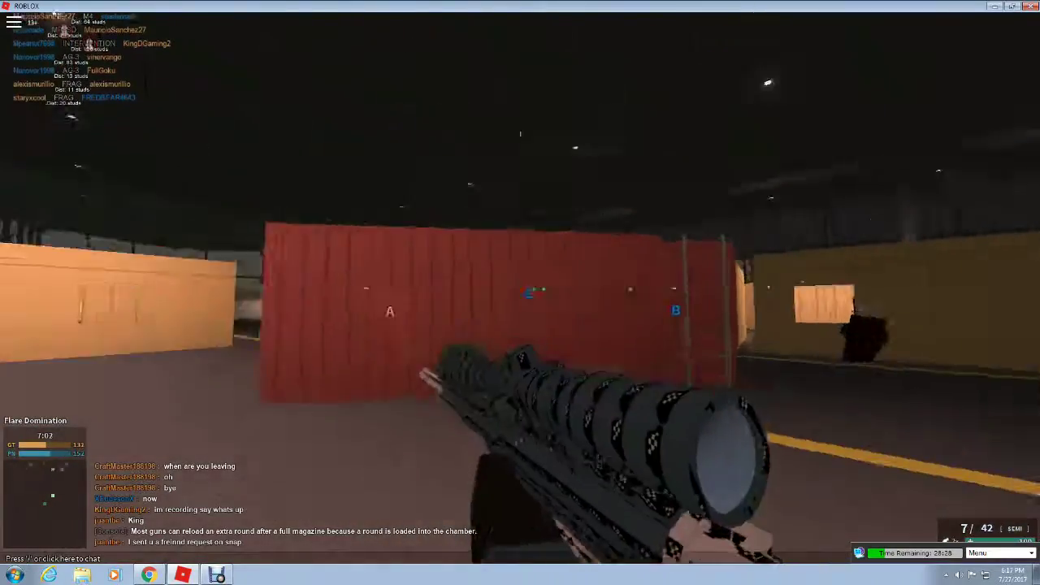
key(w)
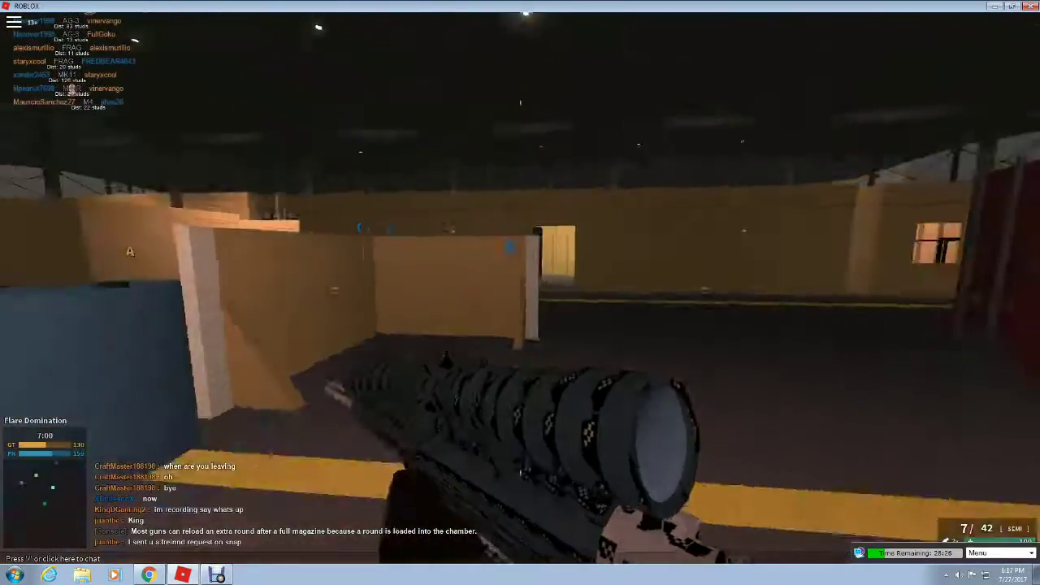
key(w)
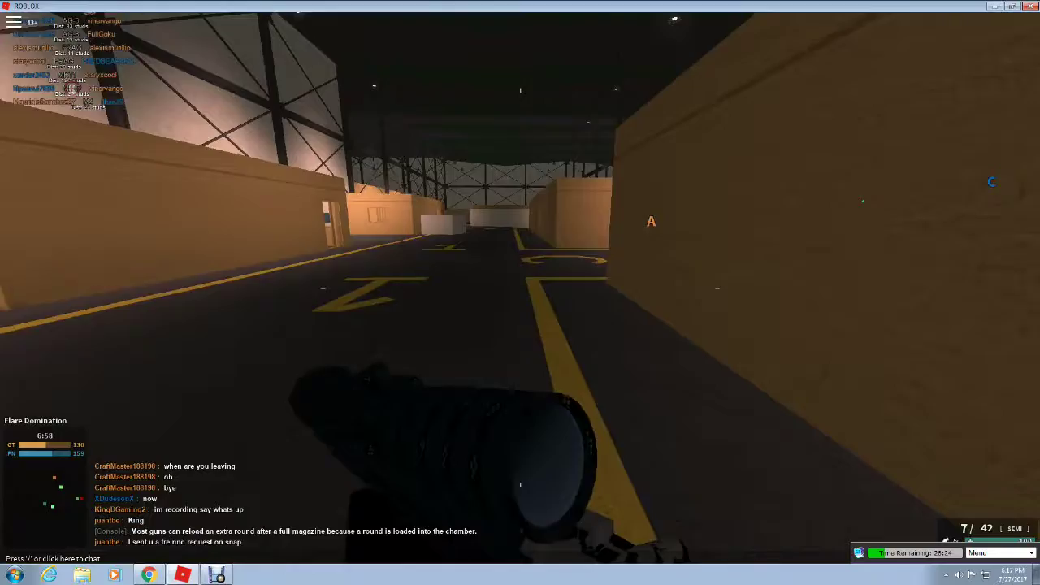
key(w)
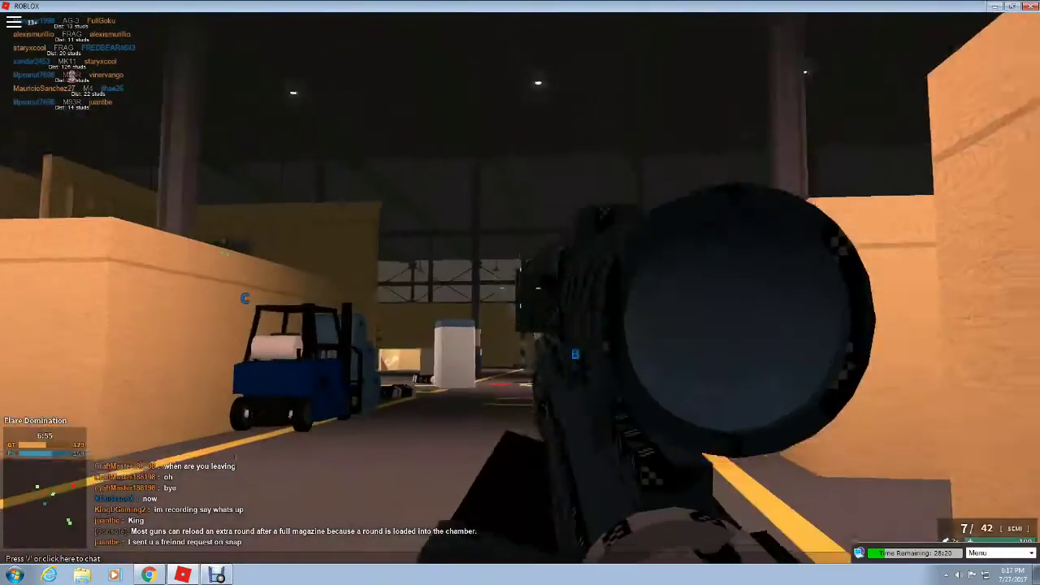
right_click(520, 292)
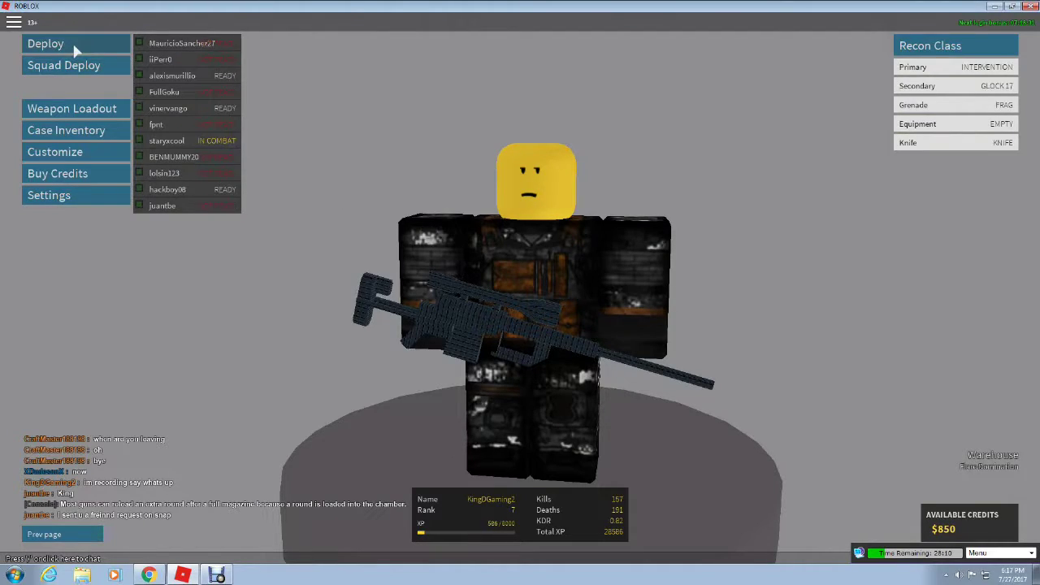
- Deploy again into the Warehouse match with the Recon sniper loadout
click(45, 43)
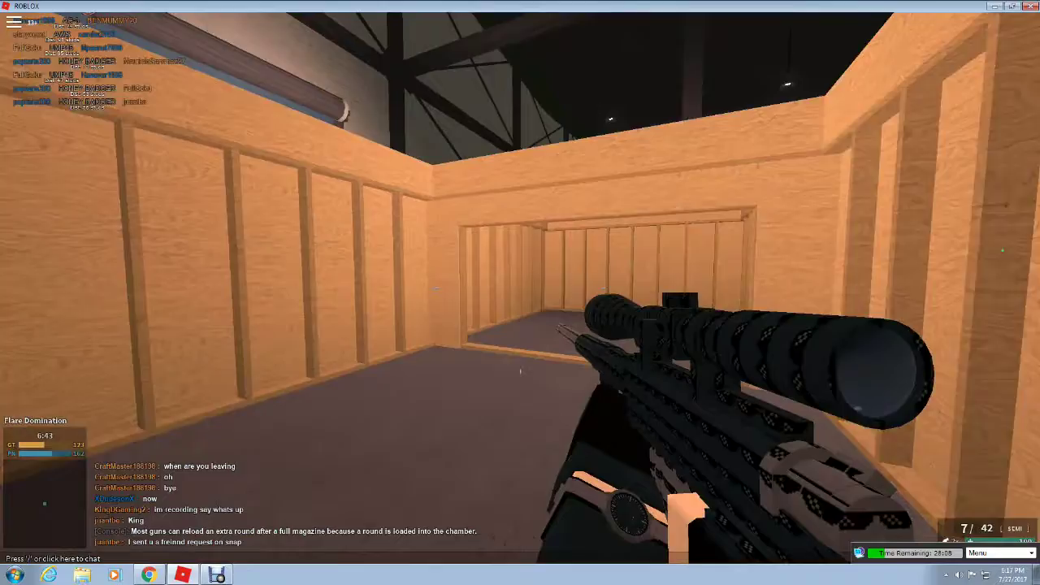
- Walk out of the room and through the hangar toward the parked cars
key(w)
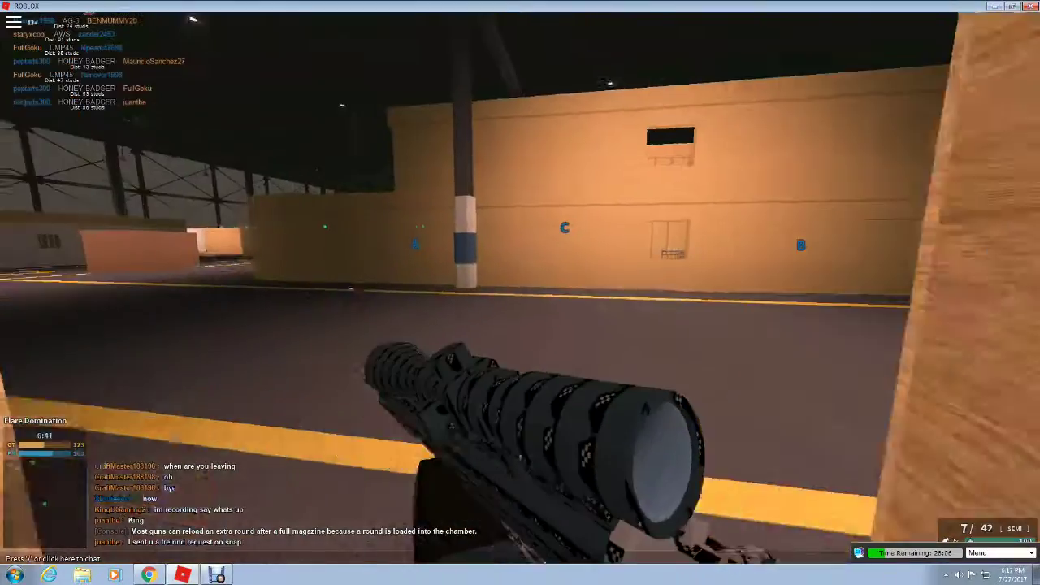
key(w)
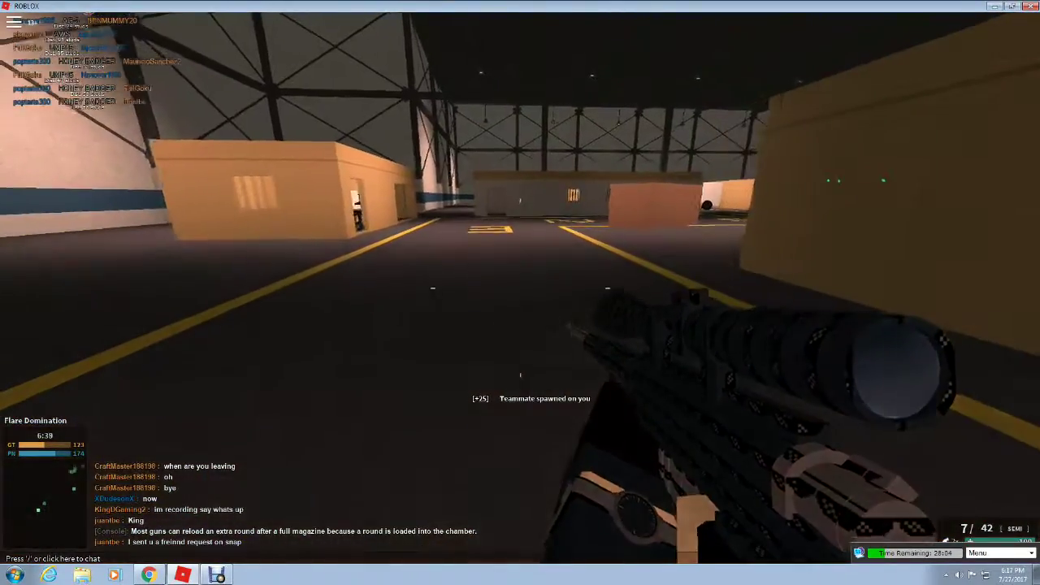
key(w)
key(w)
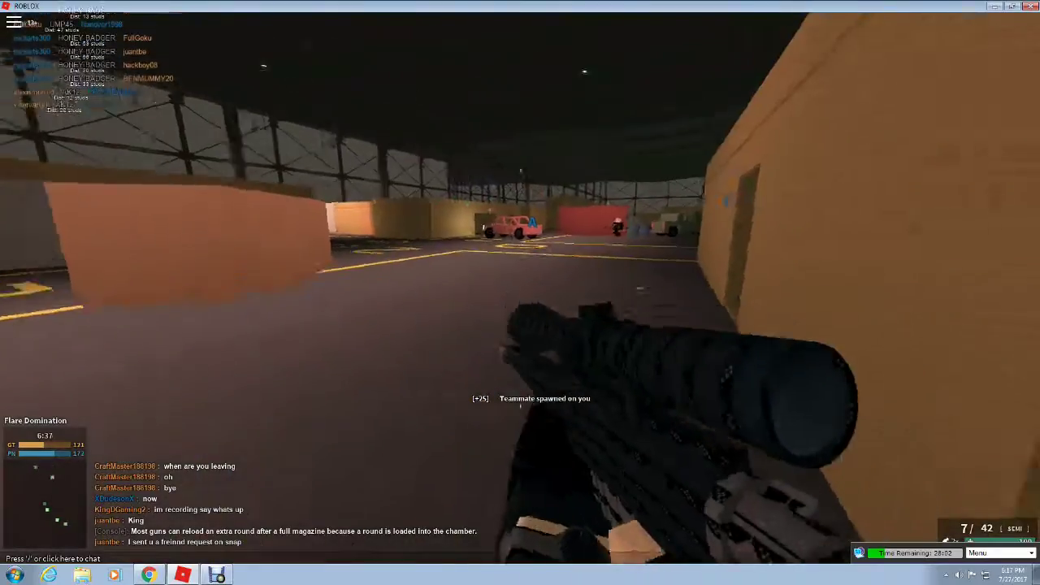
key(w)
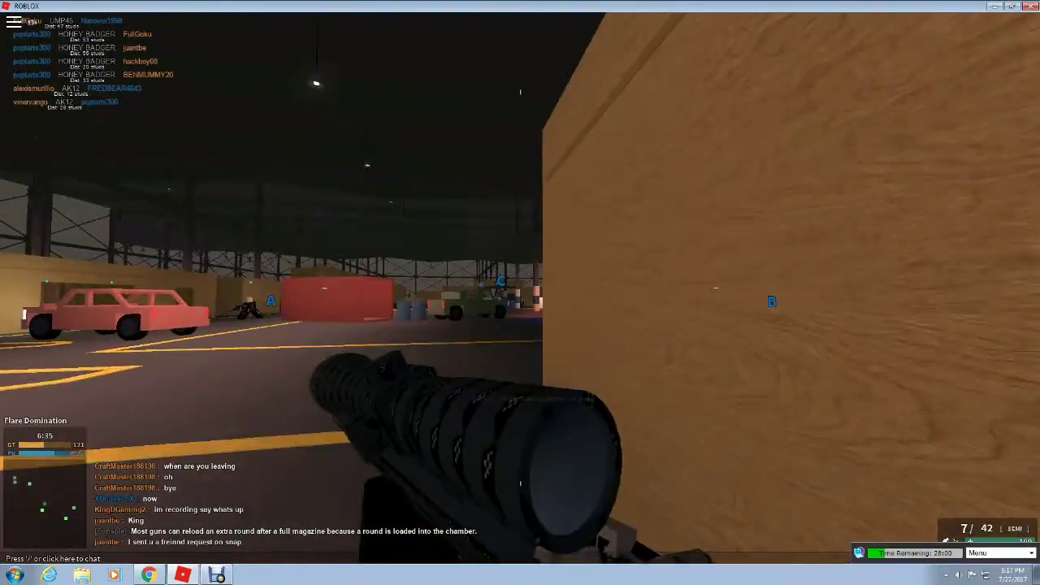
key(w)
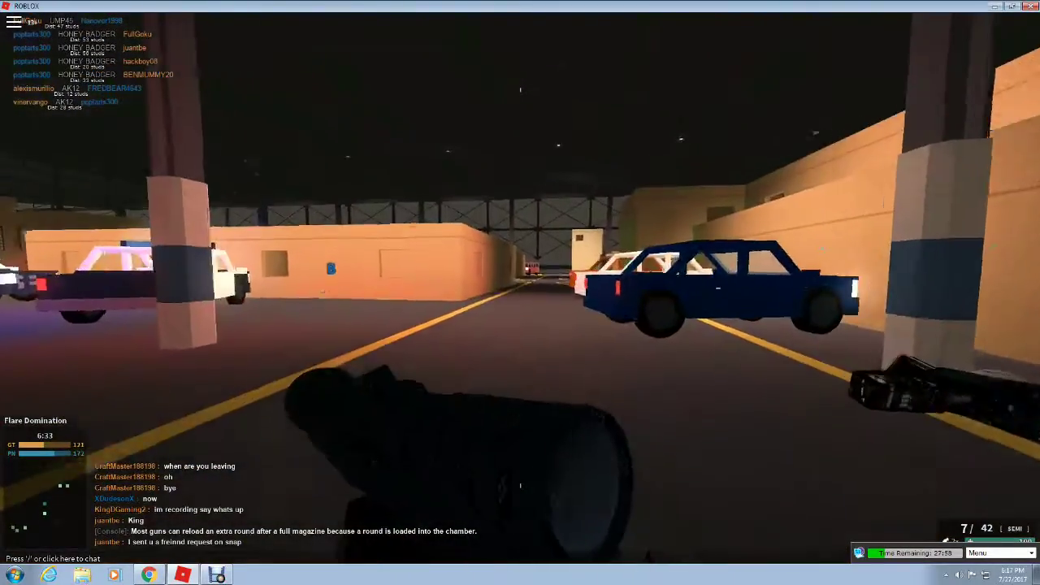
key(w)
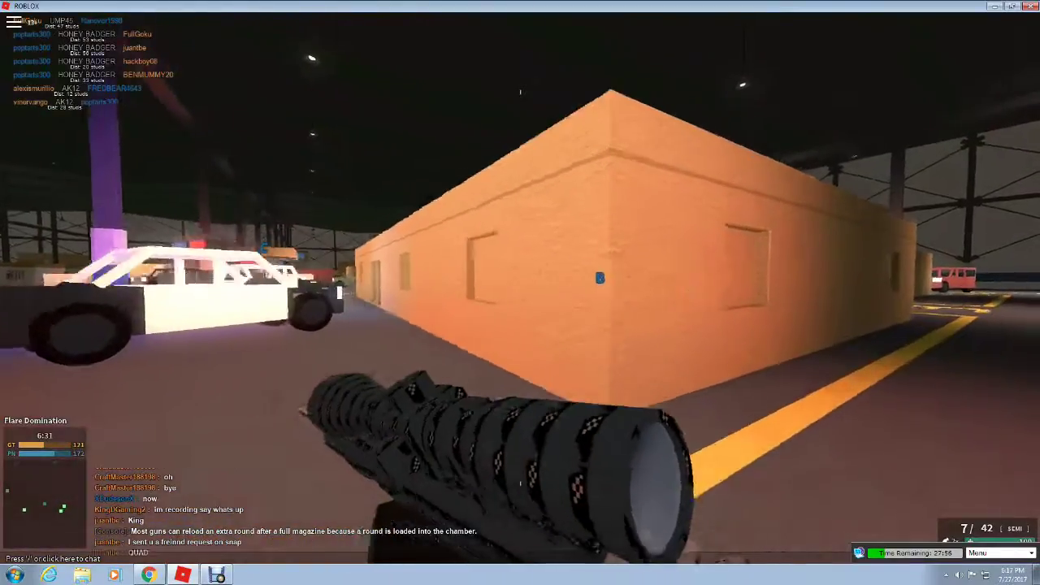
- Advance along the orange wall into the open lane, reload, and scope at the enemy
key(w)
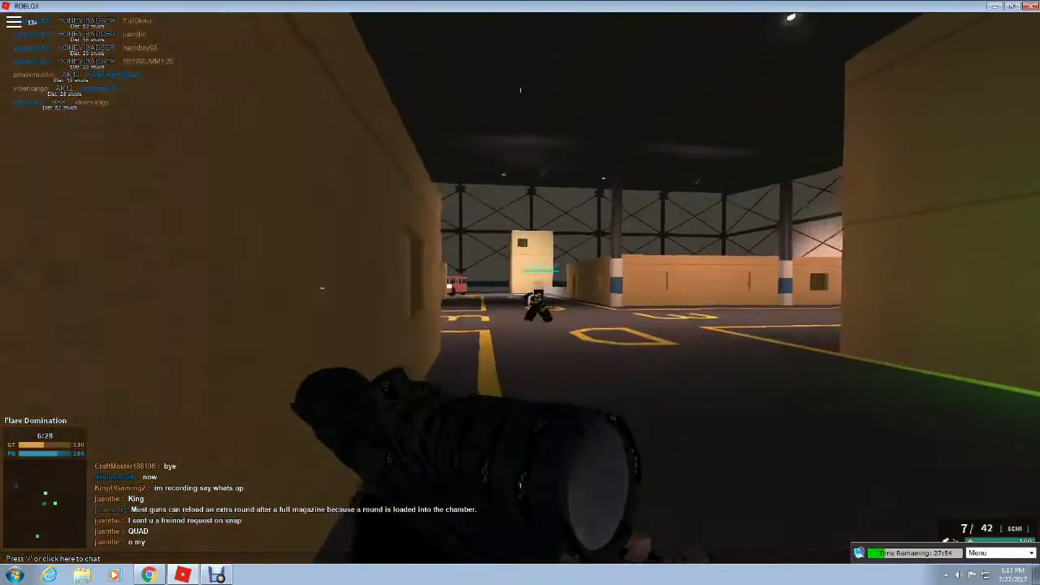
key(w)
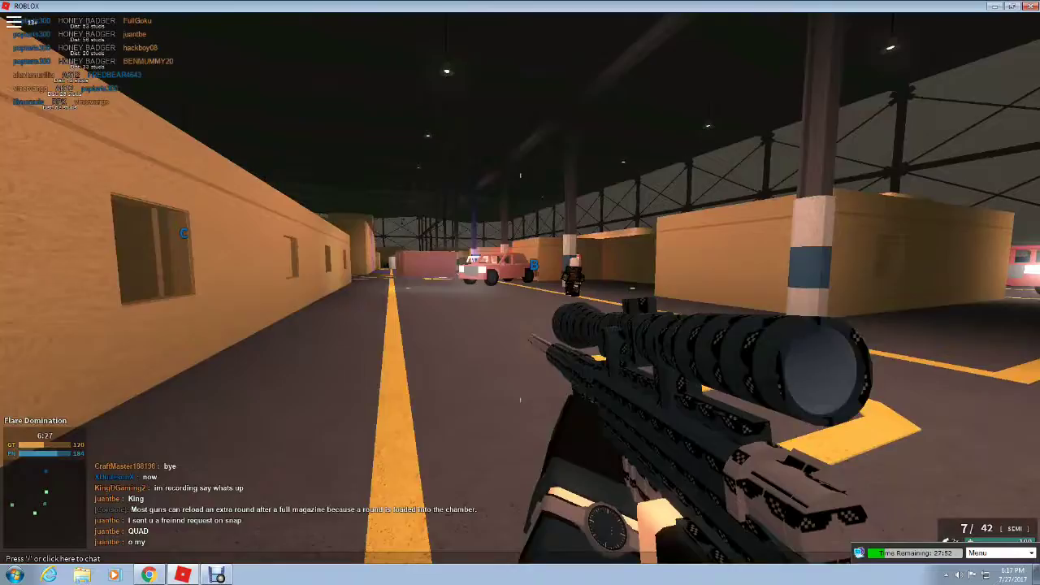
key(r)
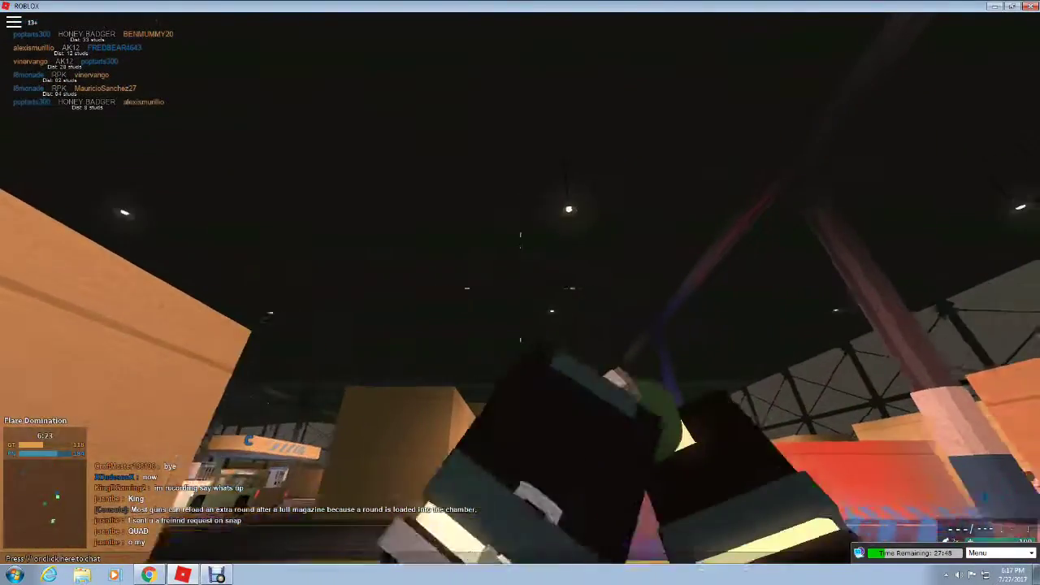
key(w)
right_click(520, 292)
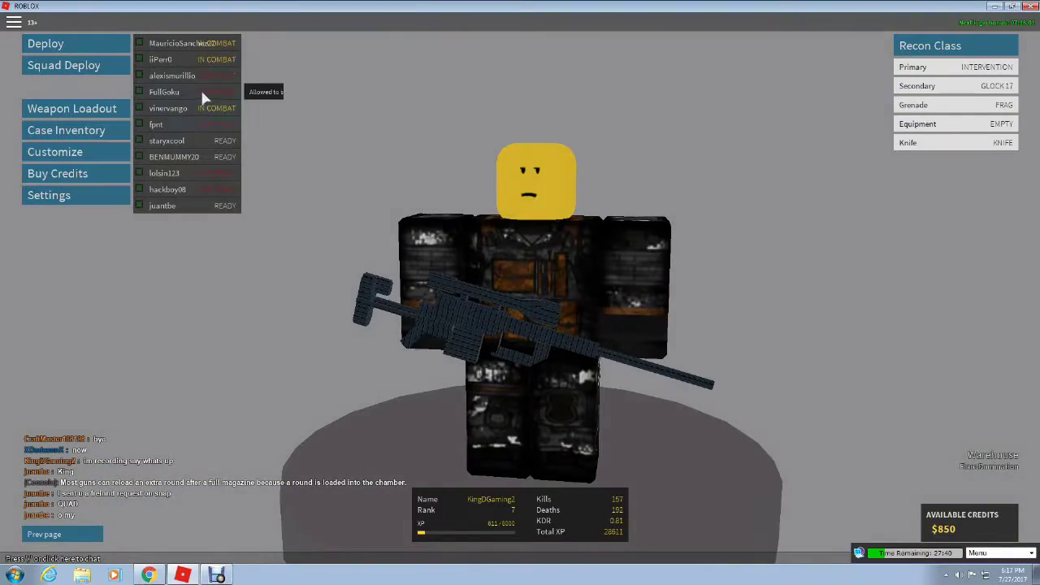
- Respawn and walk from the wooden spawn room up the stairs onto the hangar balcony
click(113, 44)
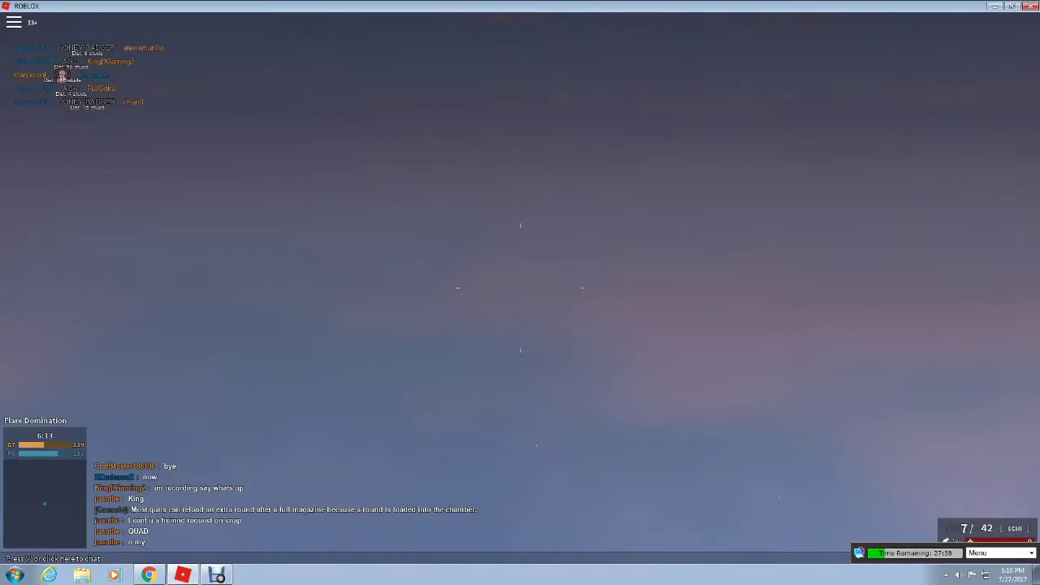
key(w)
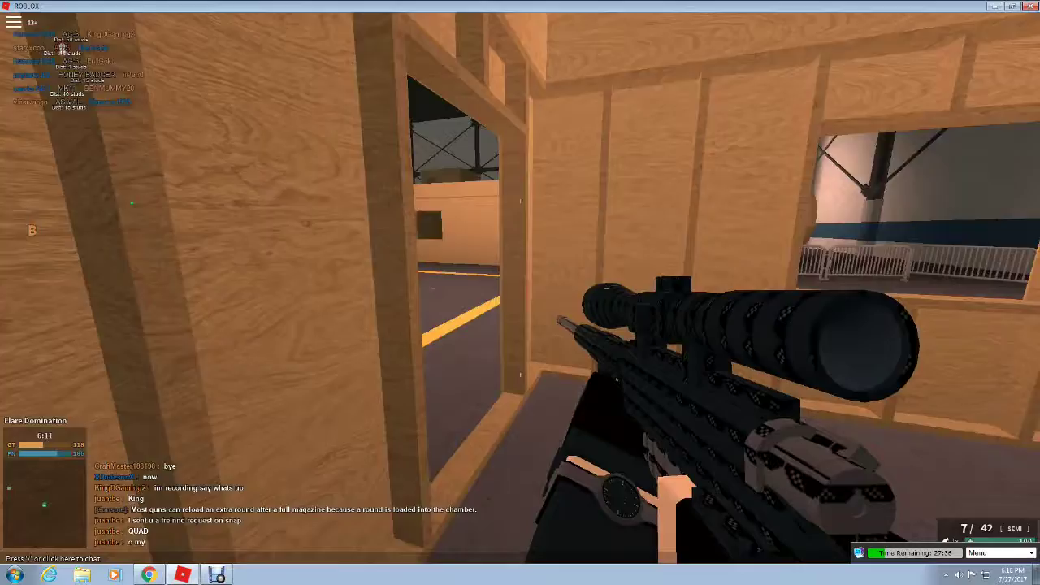
key(w)
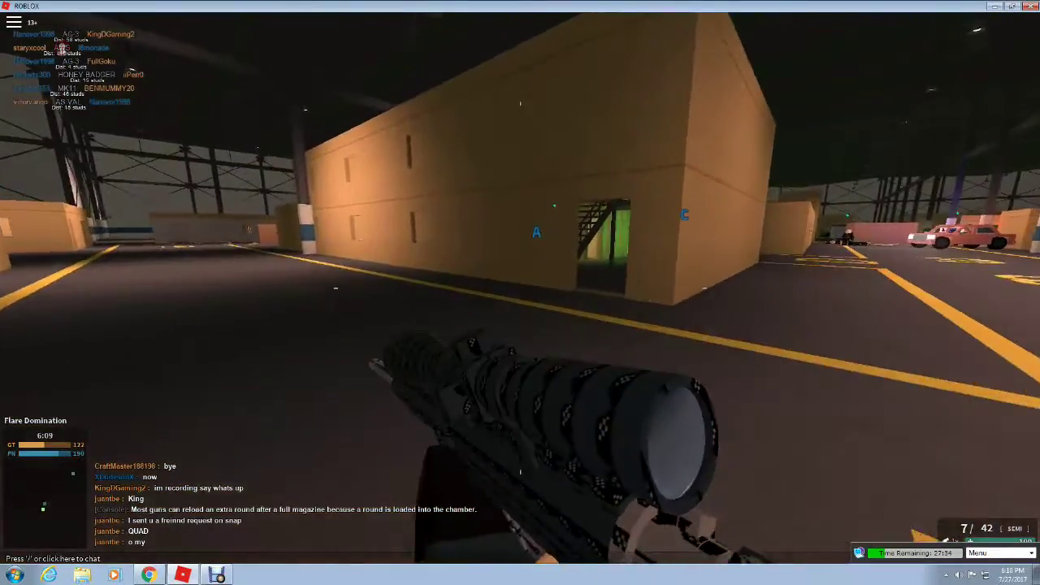
key(w)
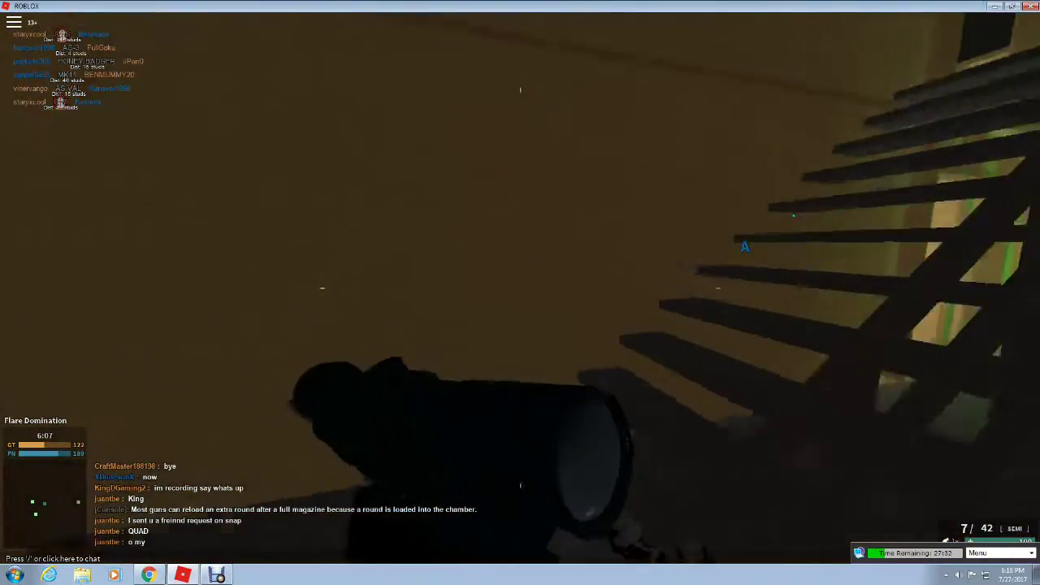
key(w)
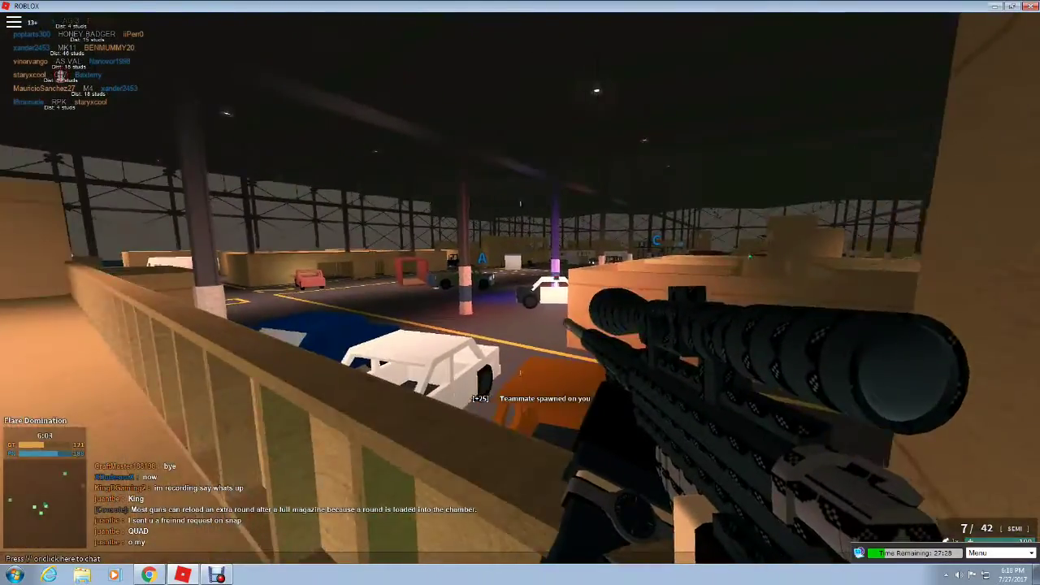
- Scope from the balcony, fire one shot, and re-scope toward the far wall
right_click(520, 293)
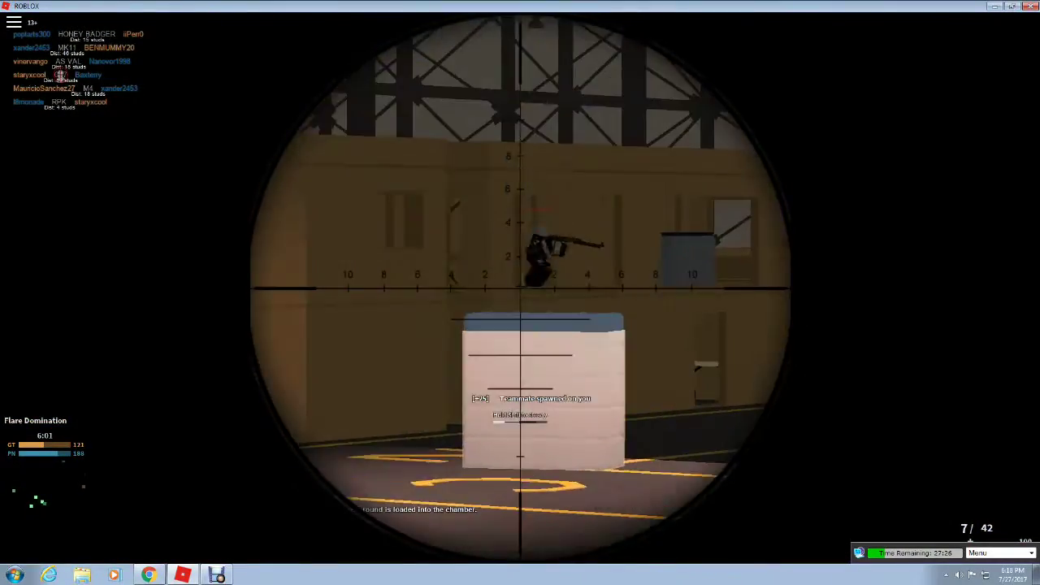
click(520, 293)
right_click(520, 292)
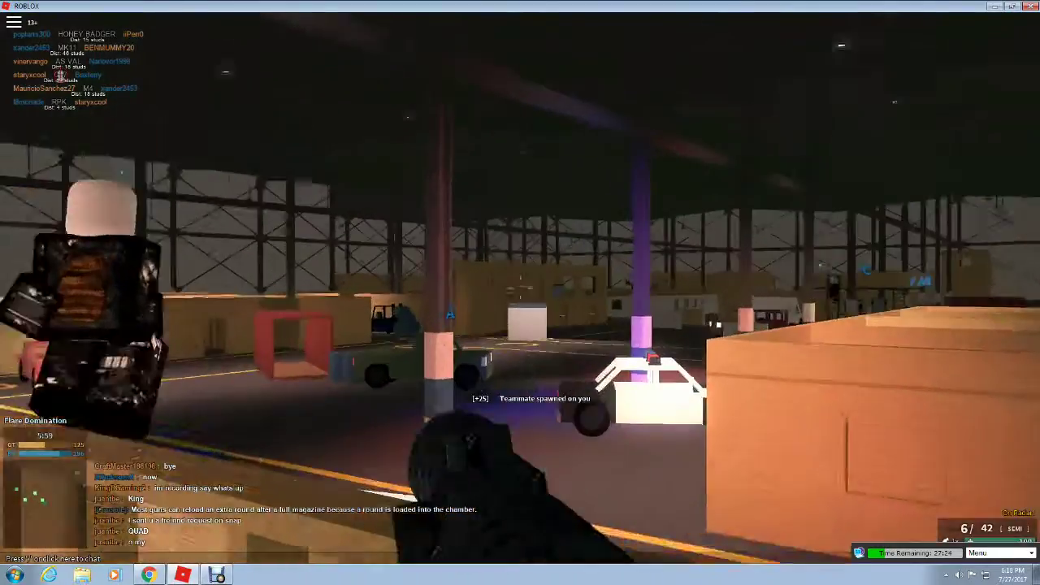
right_click(520, 293)
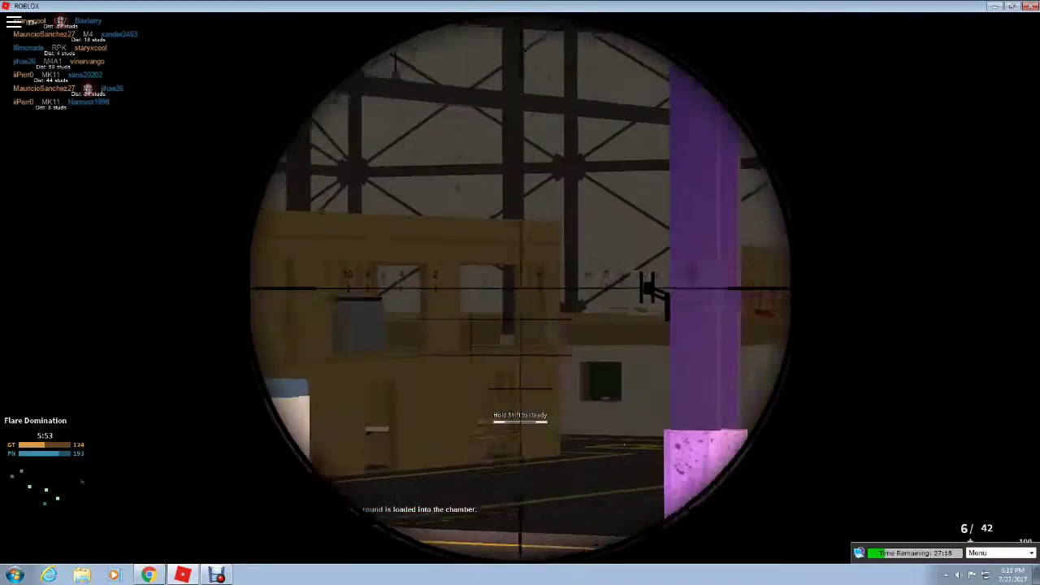
right_click(520, 293)
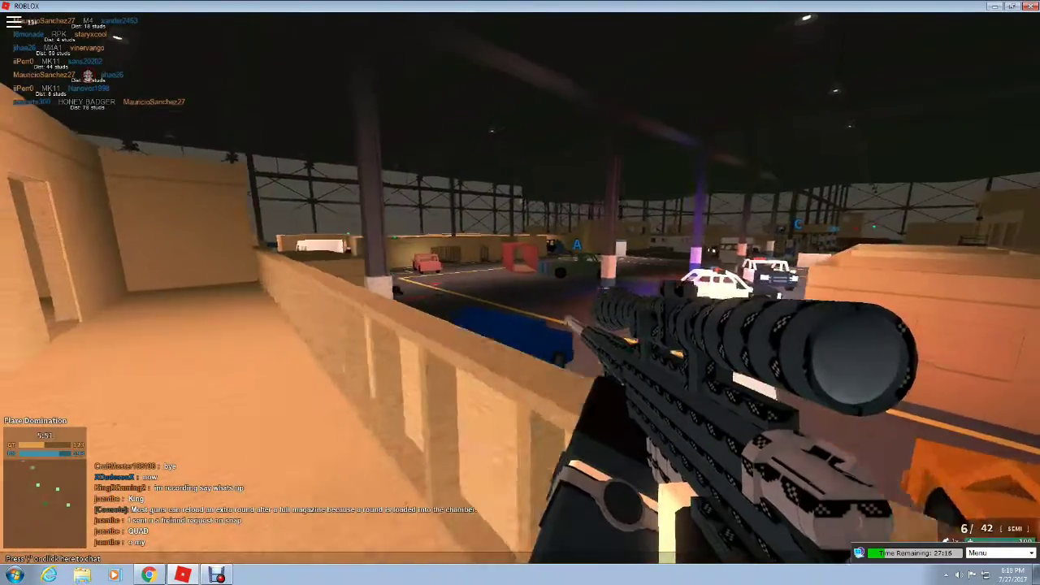
right_click(520, 293)
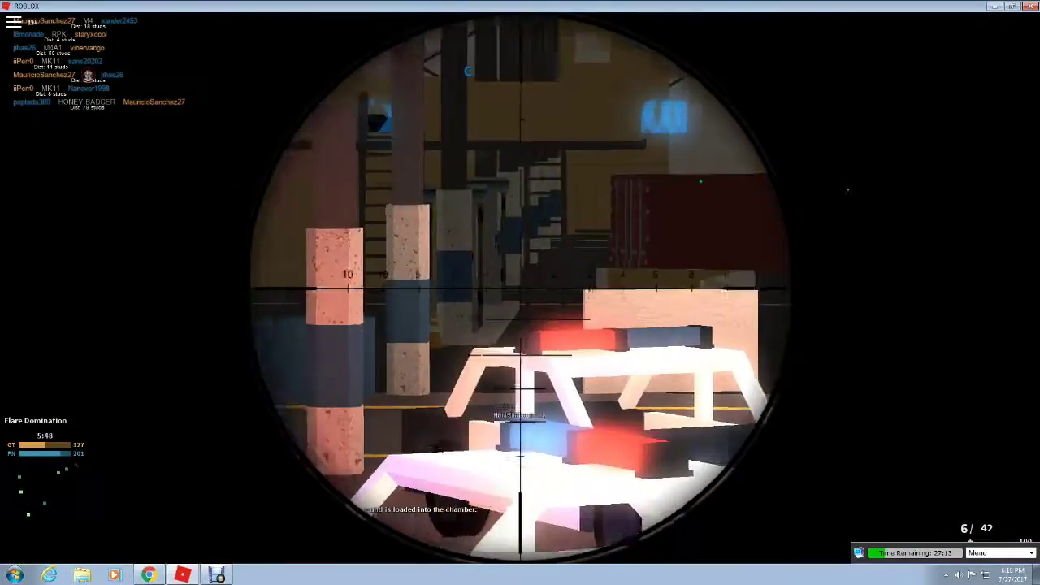
right_click(520, 292)
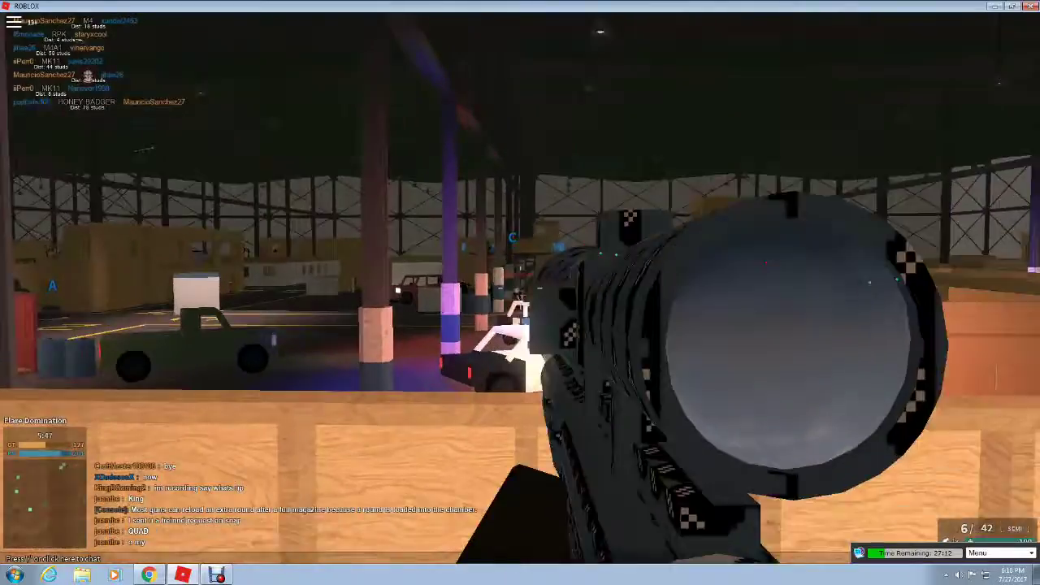
- Land a headshot kill, then fire at further targets near the trucks
right_click(520, 292)
click(520, 293)
right_click(520, 293)
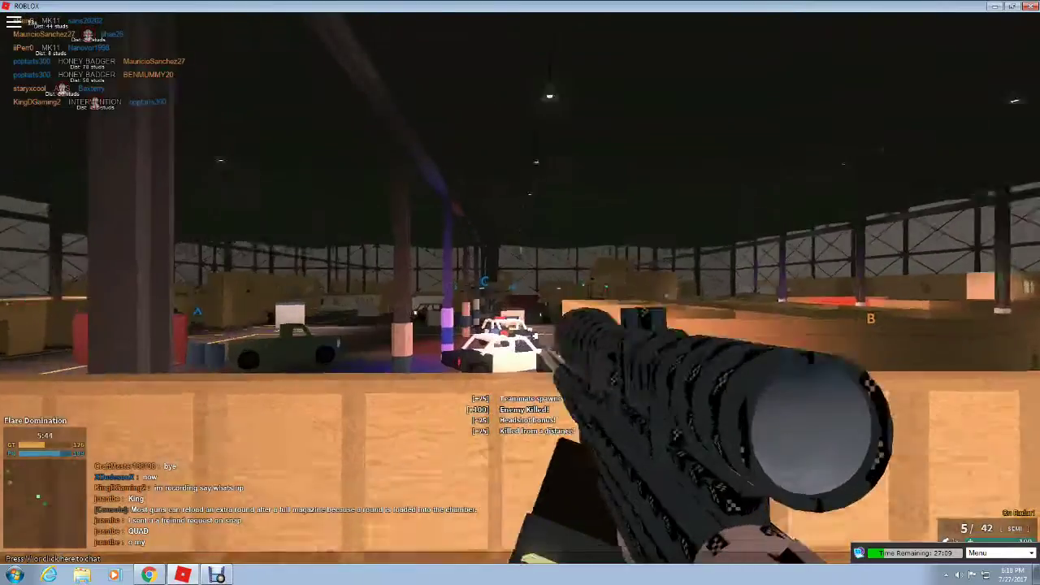
right_click(521, 293)
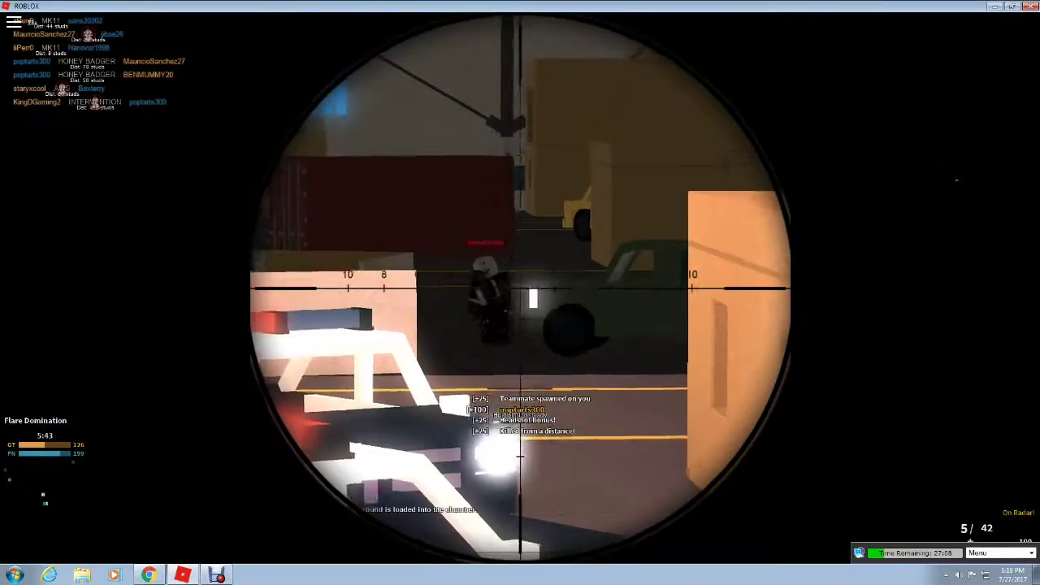
click(521, 292)
right_click(520, 293)
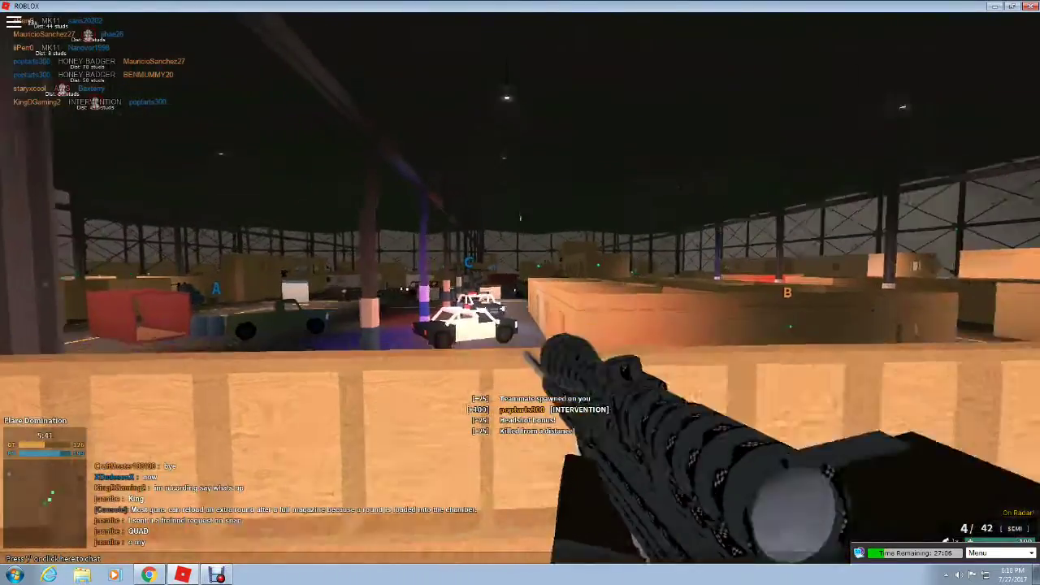
right_click(521, 292)
click(521, 292)
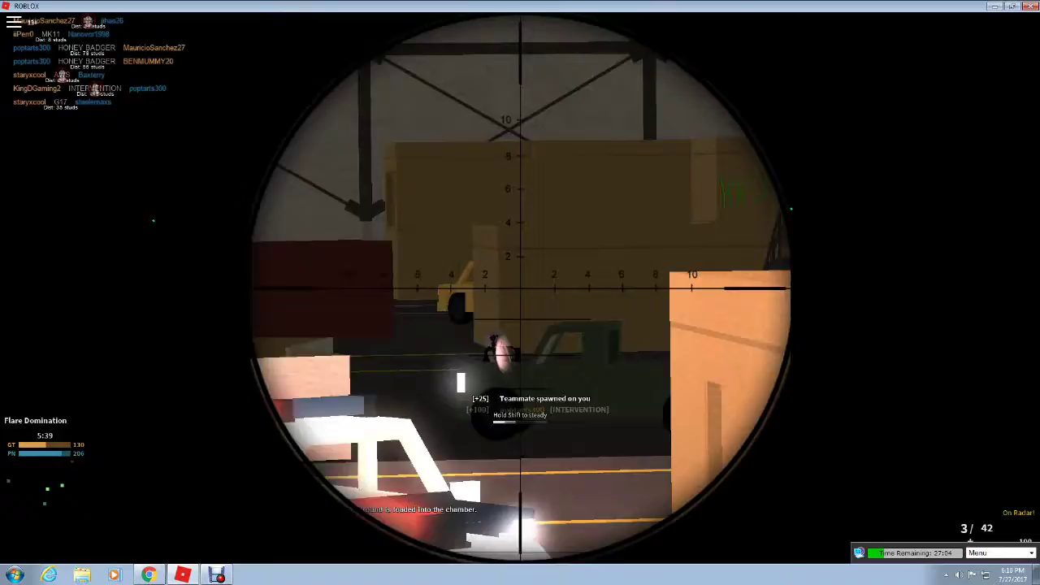
right_click(520, 292)
- Keep scoping in and out to track enemies across the lot
right_click(520, 293)
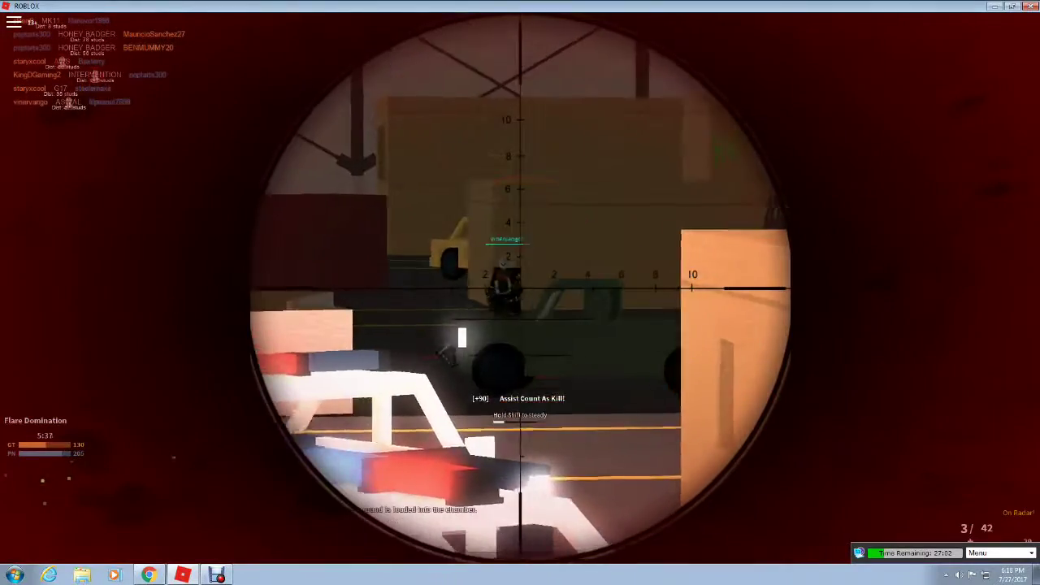
right_click(520, 293)
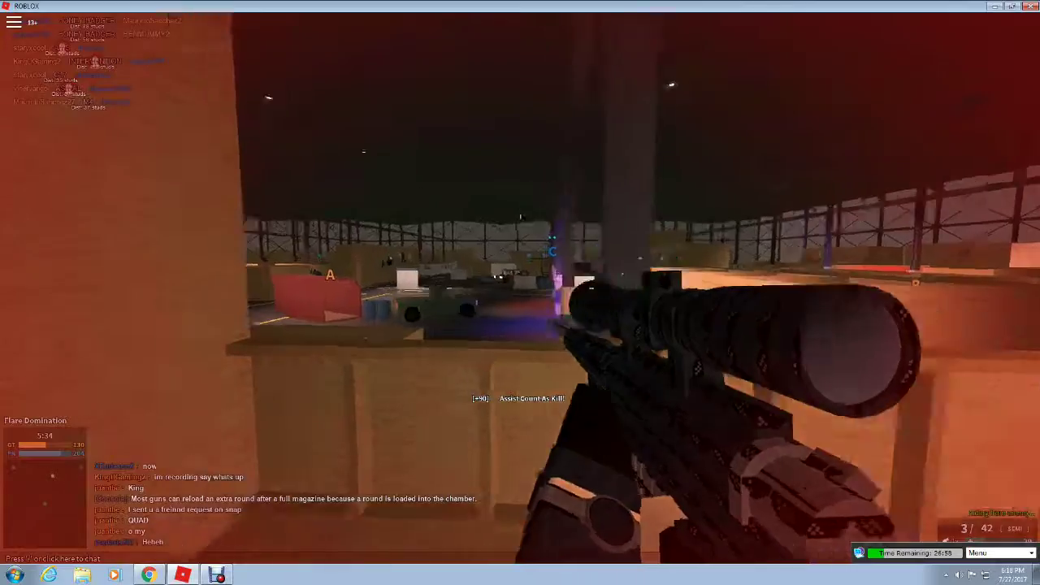
right_click(520, 292)
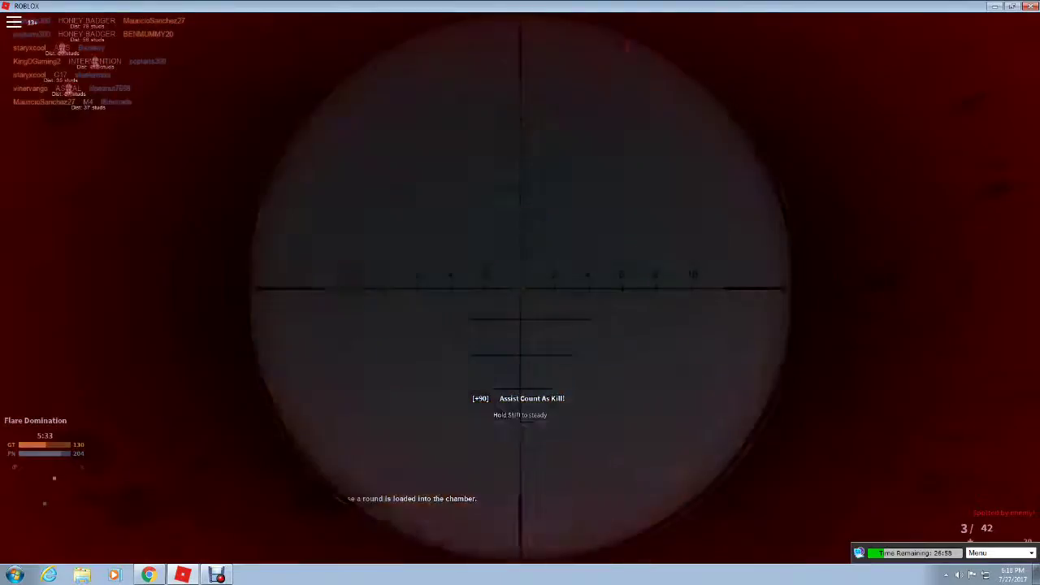
right_click(520, 292)
right_click(520, 293)
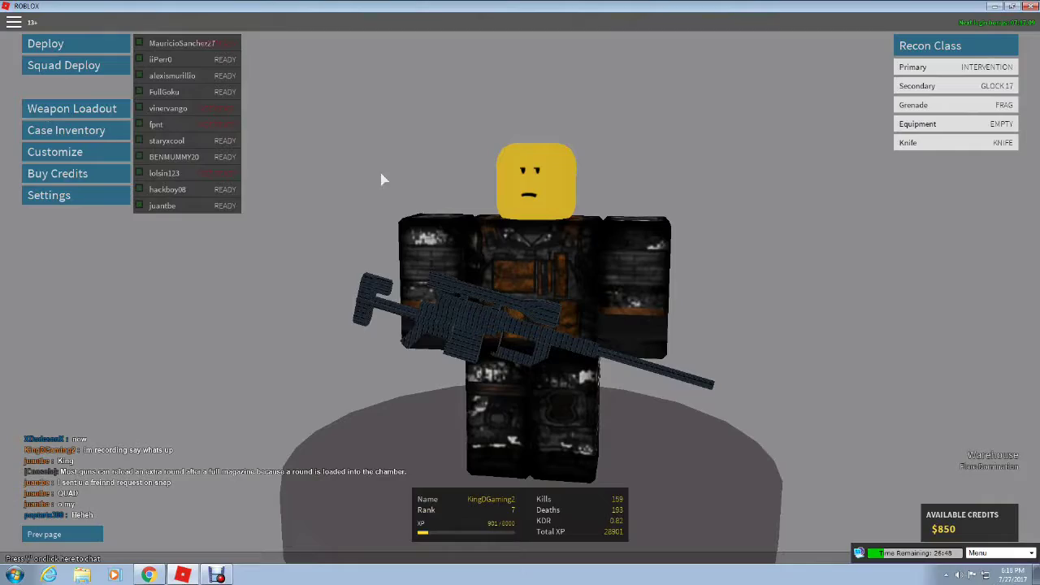
- Deploy into the match and switch to the sidearm pistol
click(150, 45)
click(106, 47)
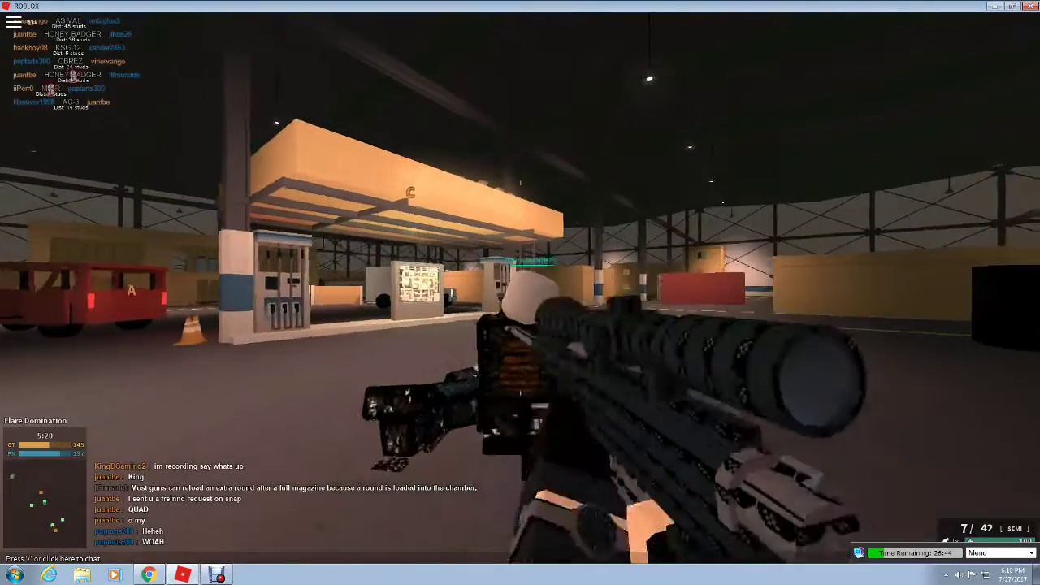
key(2)
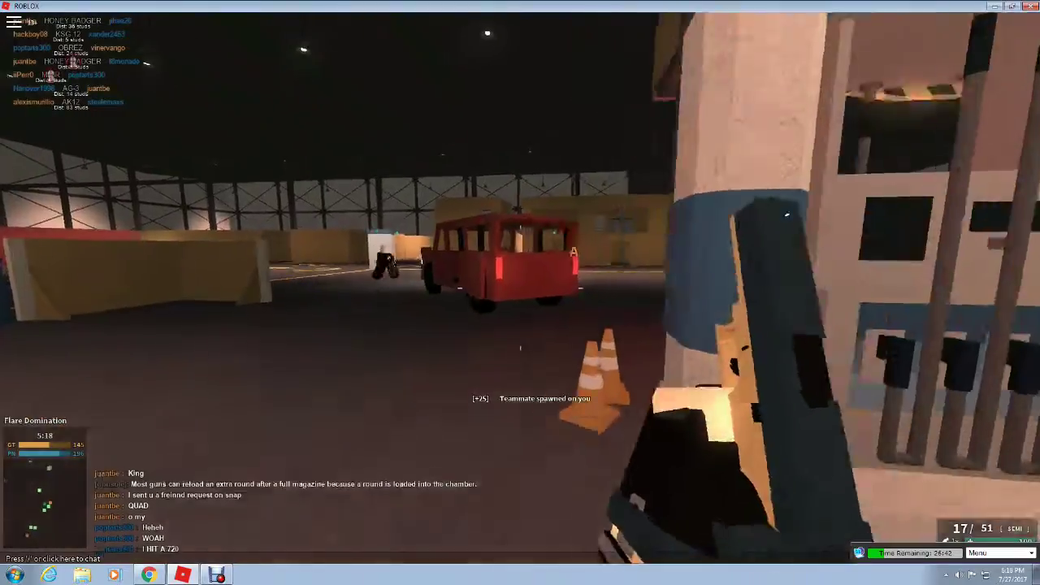
- Climb the ladder, shoot the enemy at the top, and reload the pistol
key(w)
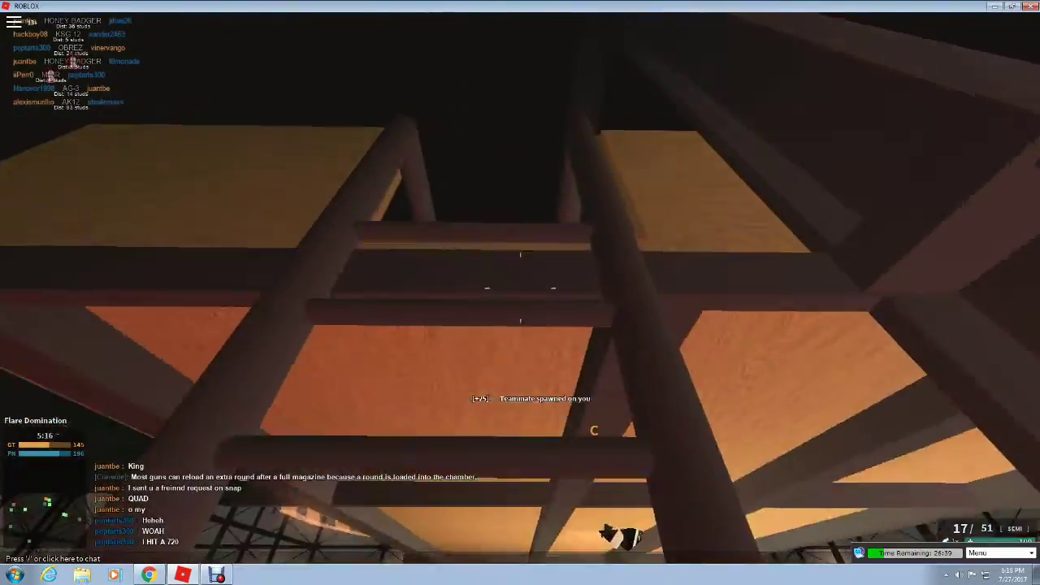
click(520, 293)
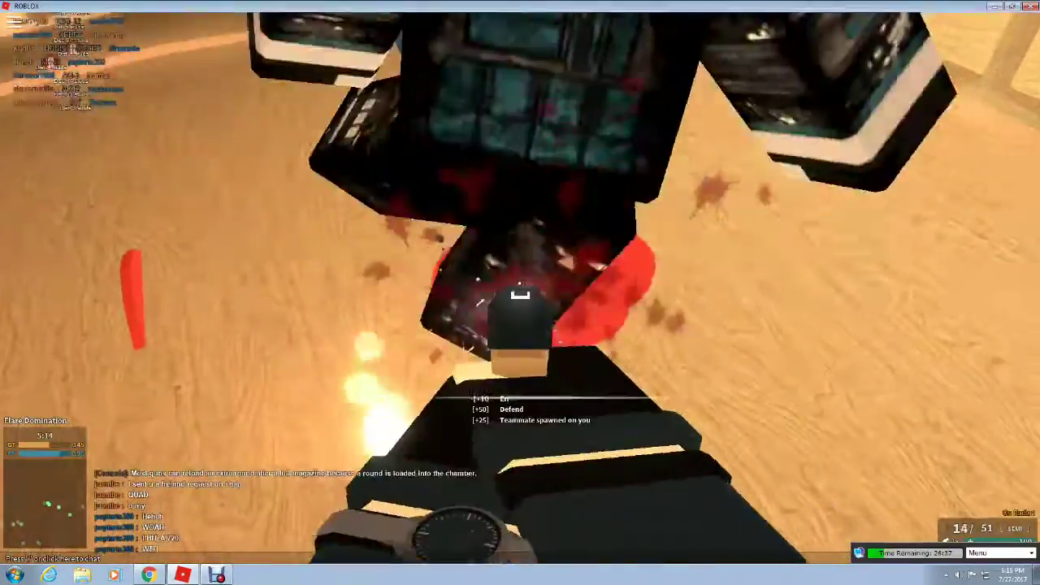
click(521, 293)
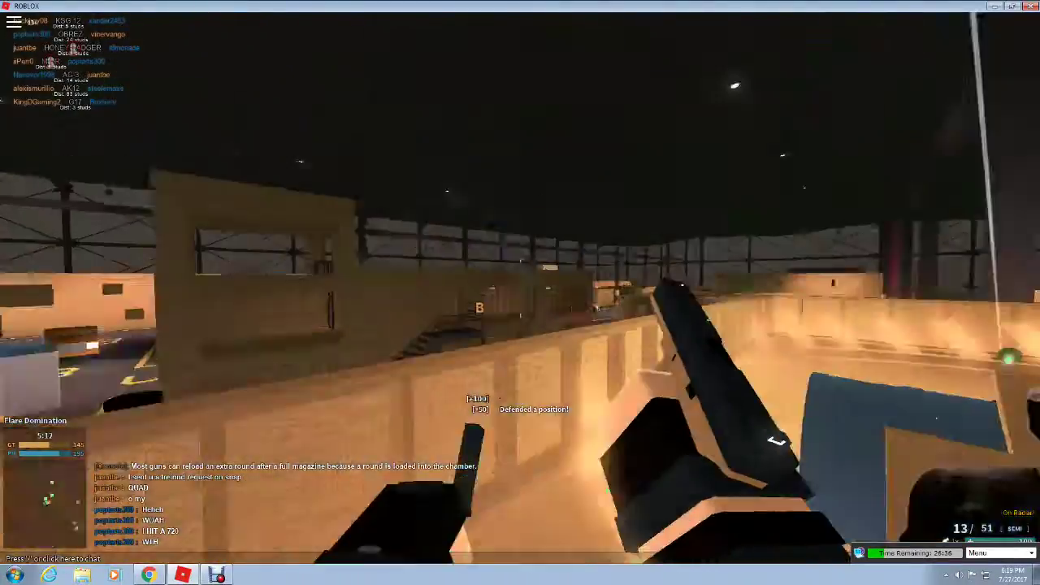
key(r)
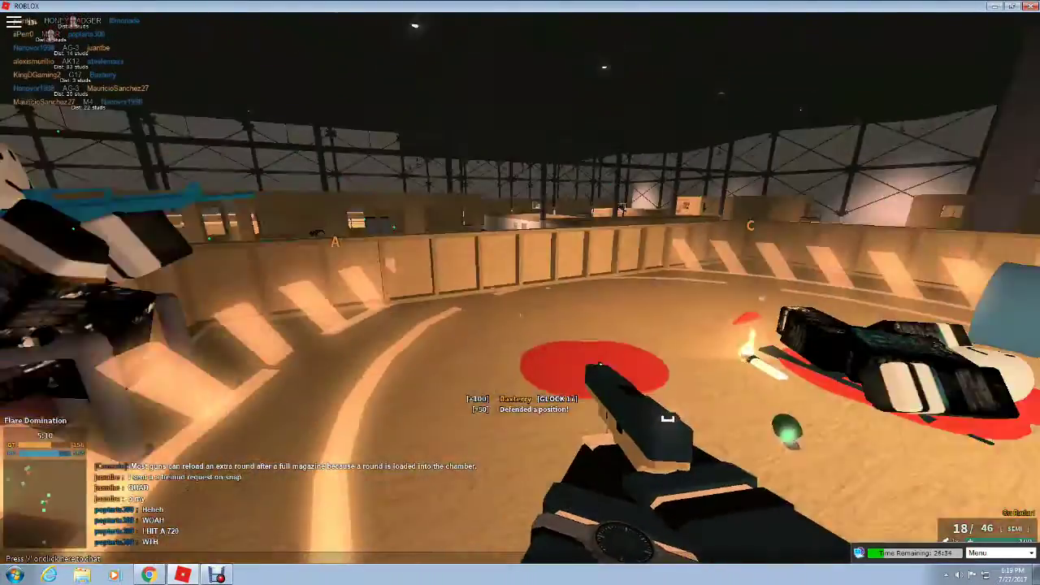
key(w)
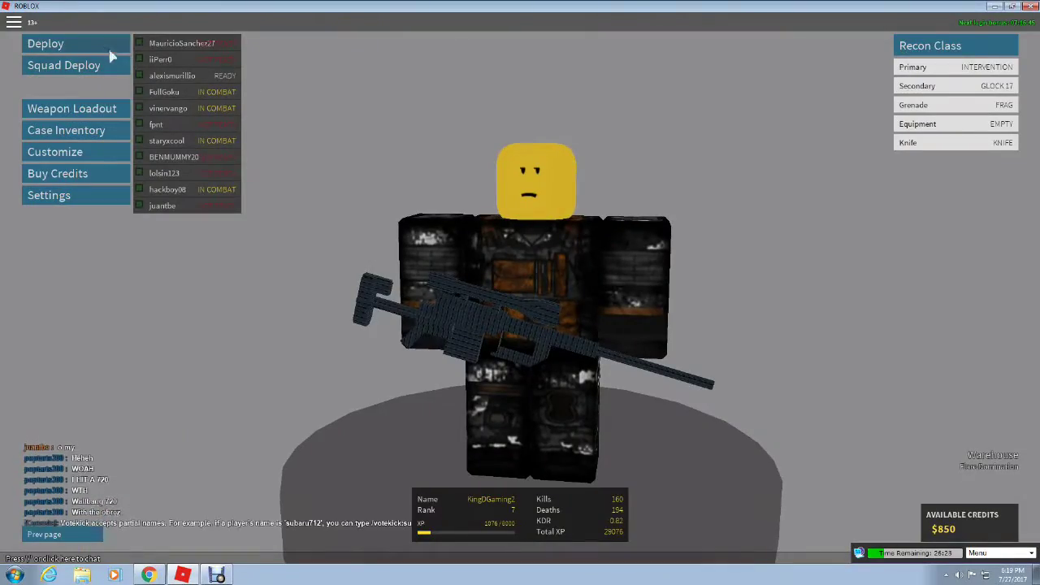
- Redeploy and walk through the warehouse past the white and red vans
click(45, 44)
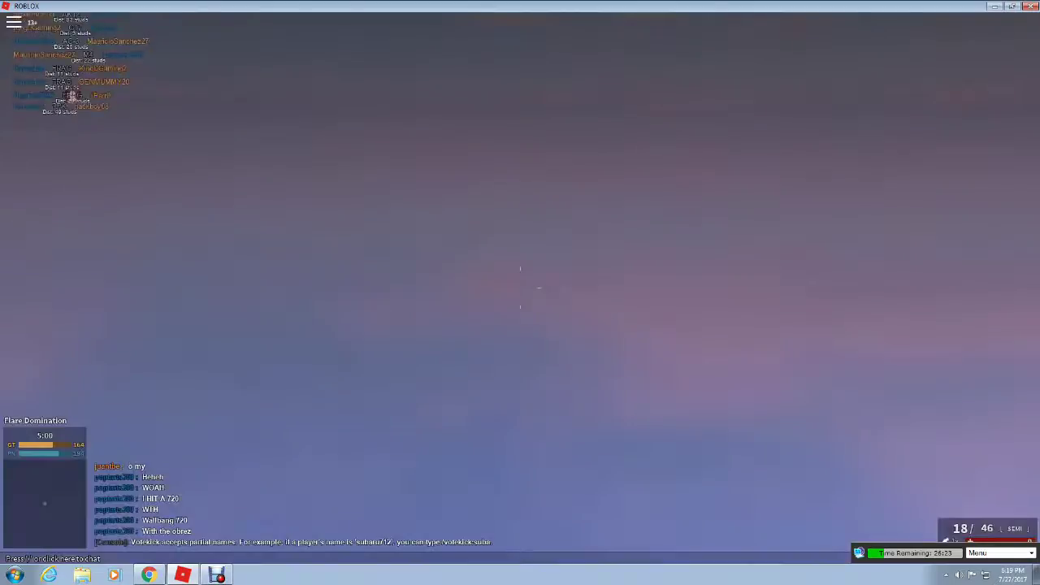
key(w)
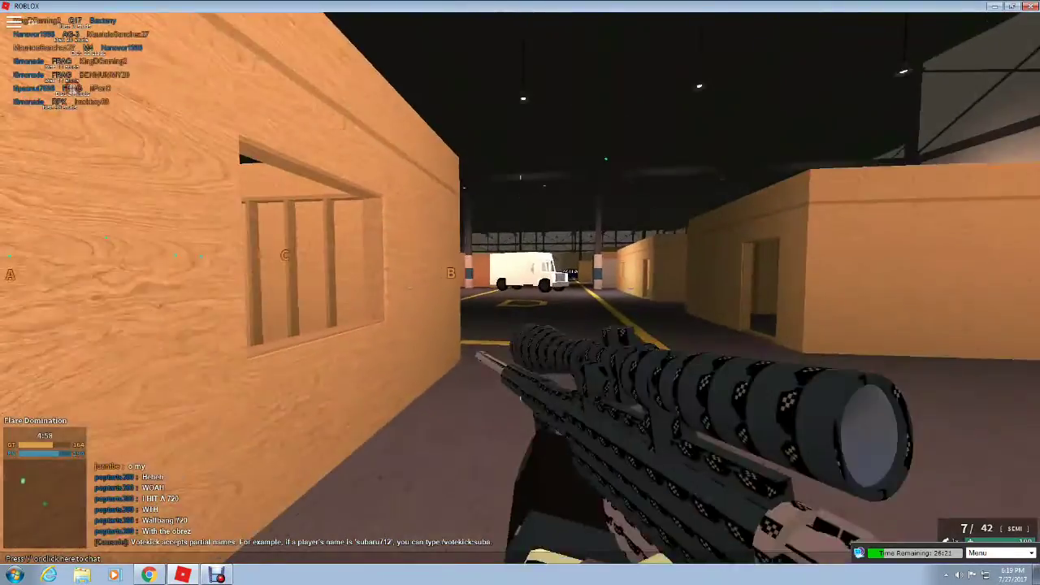
key(w)
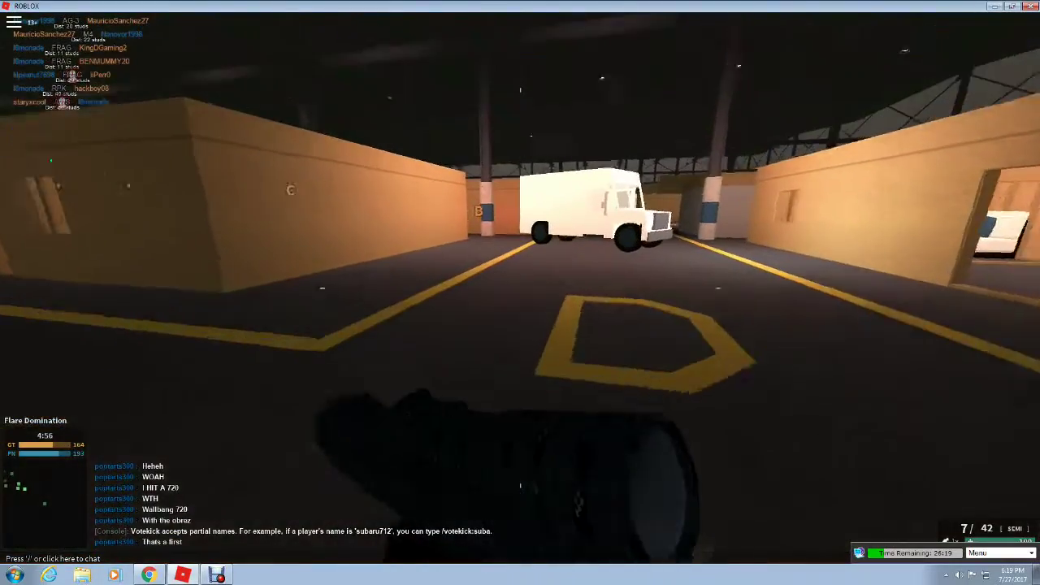
key(w)
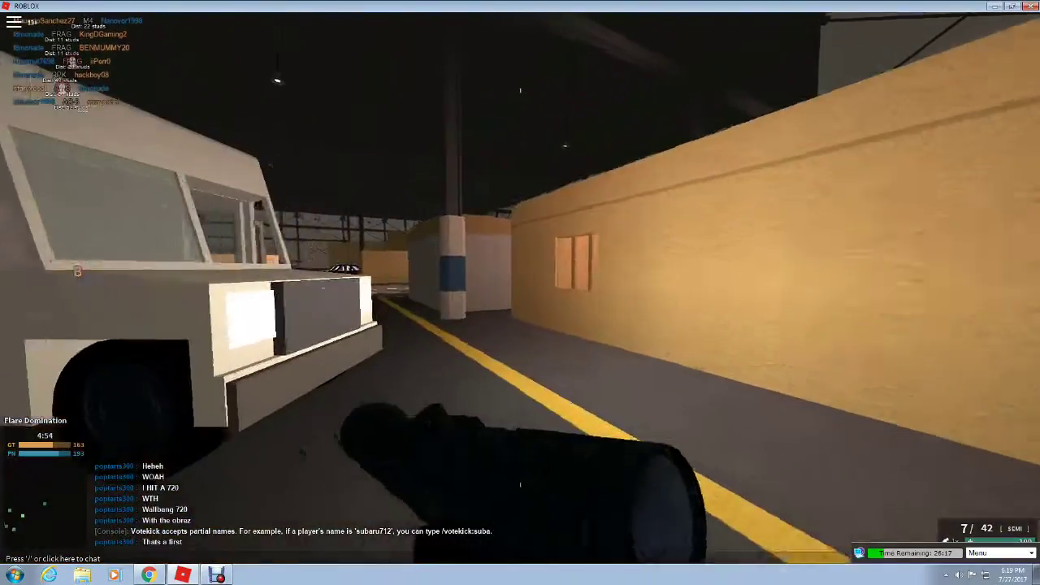
key(w)
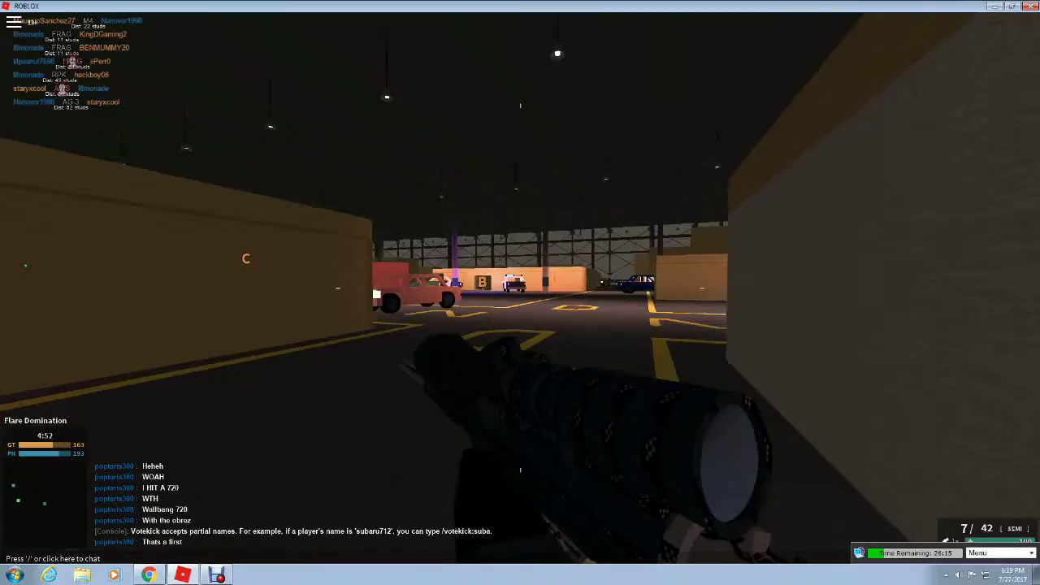
key(w)
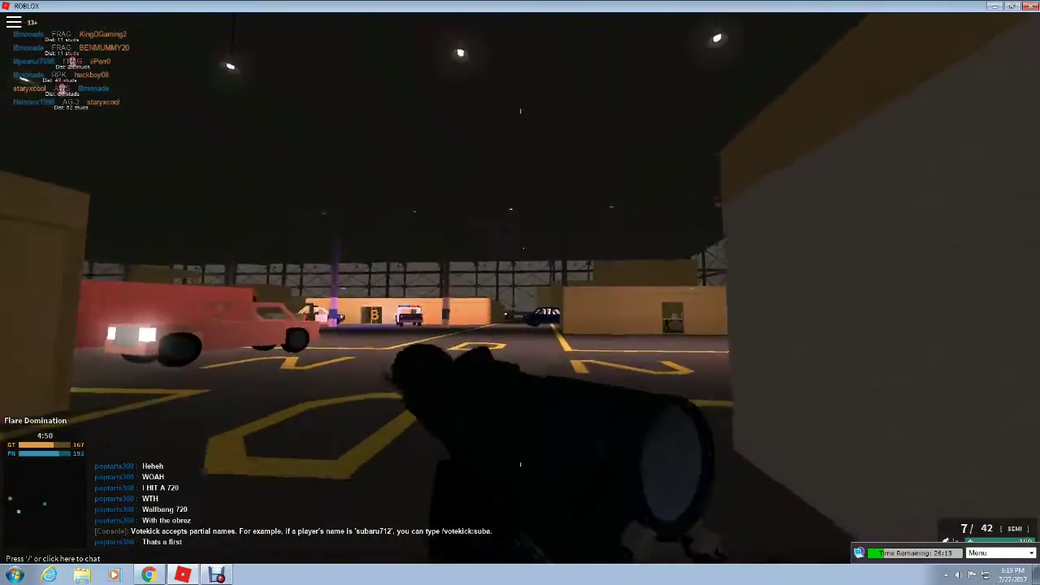
key(w)
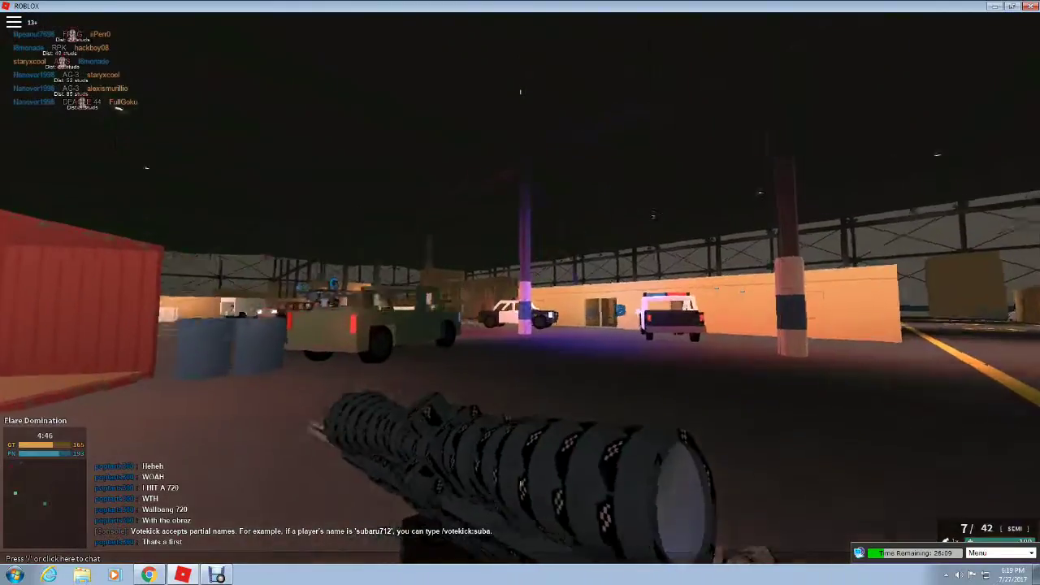
- Scope and fire at the raised platform, then bring up the pause menu
right_click(520, 293)
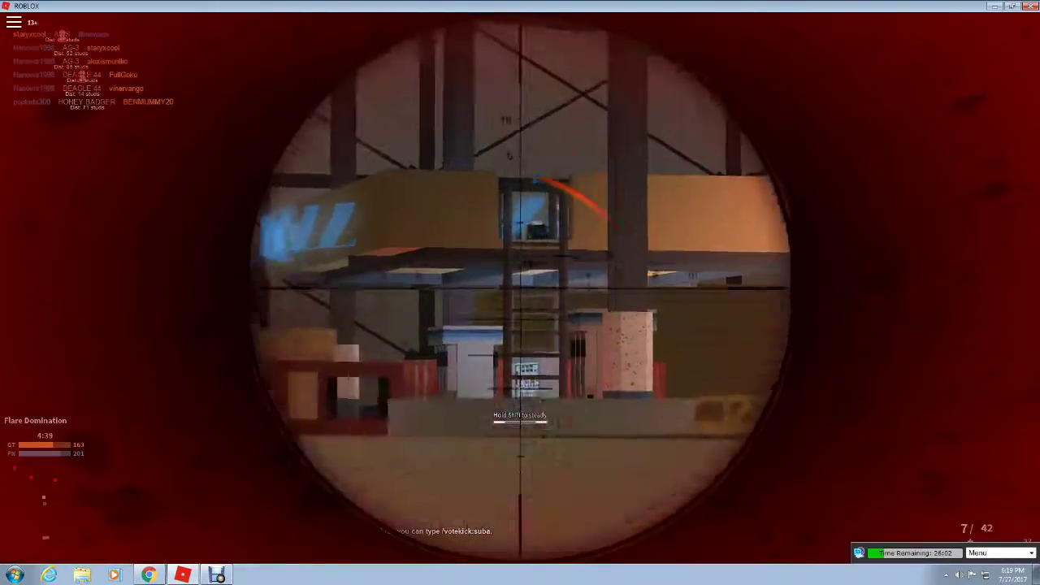
click(520, 292)
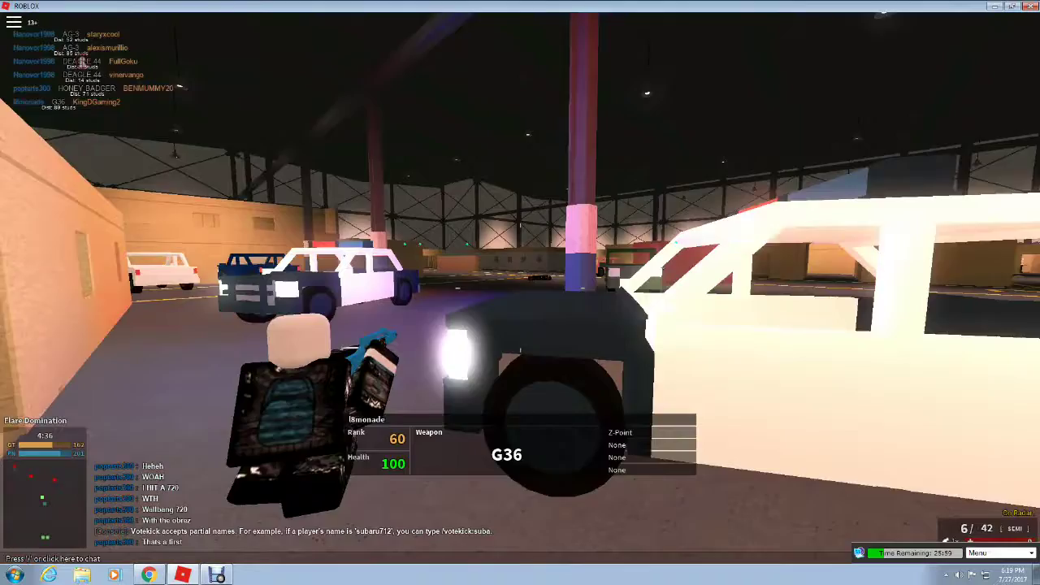
key(Escape)
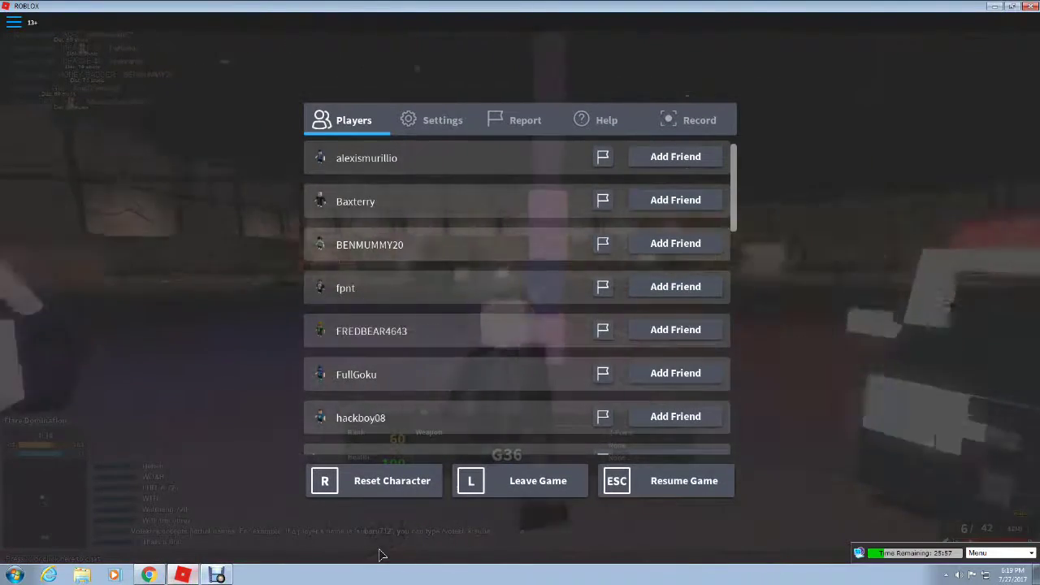
- Bring the Debut Video Capture window up over the paused Roblox menu with Alt+Tab
key(alt+Tab)
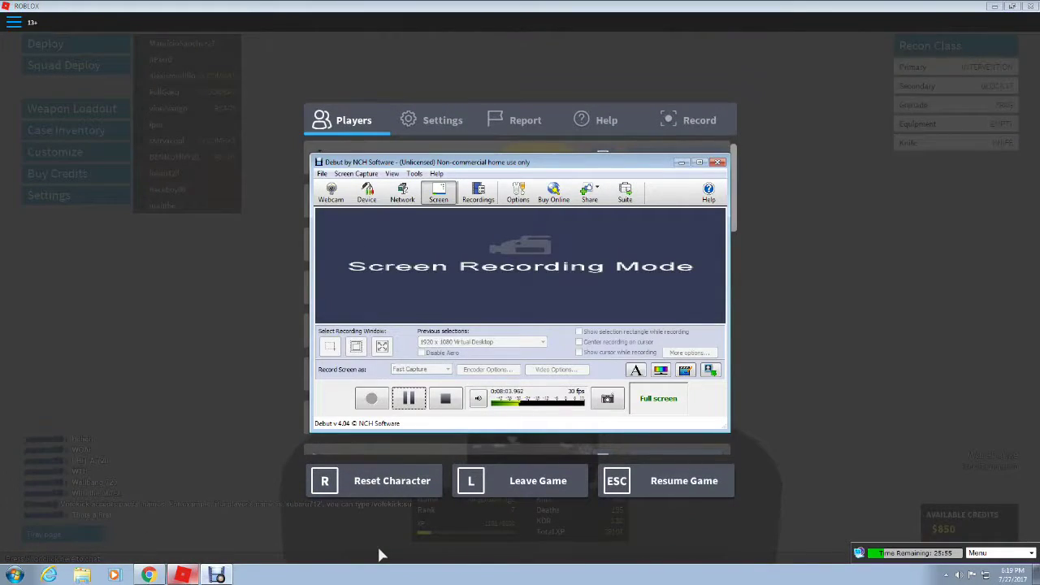